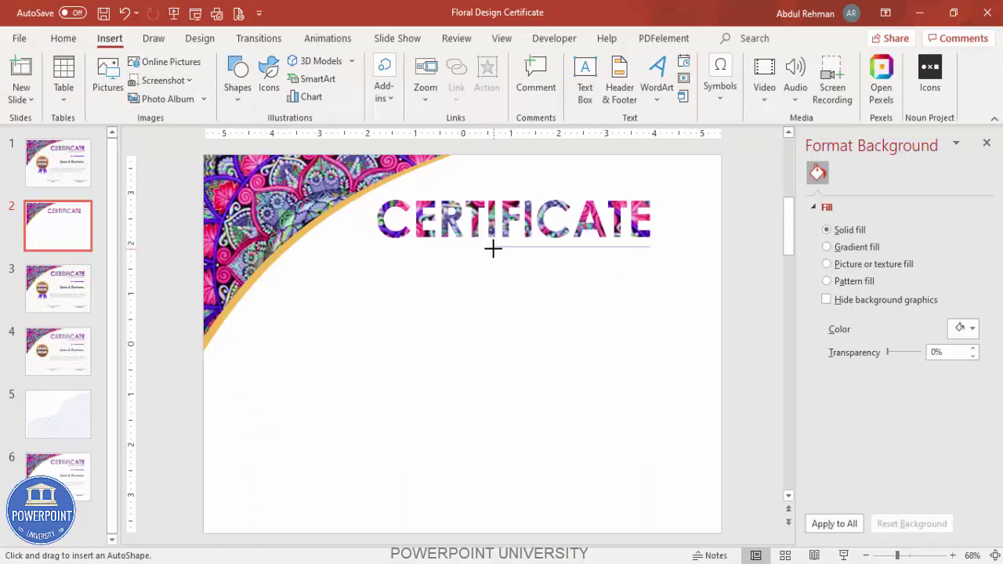
- Draw a 3 pt pink underline beneath the CERTIFICATE title
{"action": "left_click_drag", "start_coordinate": [494, 249], "coordinate": [495, 249]}
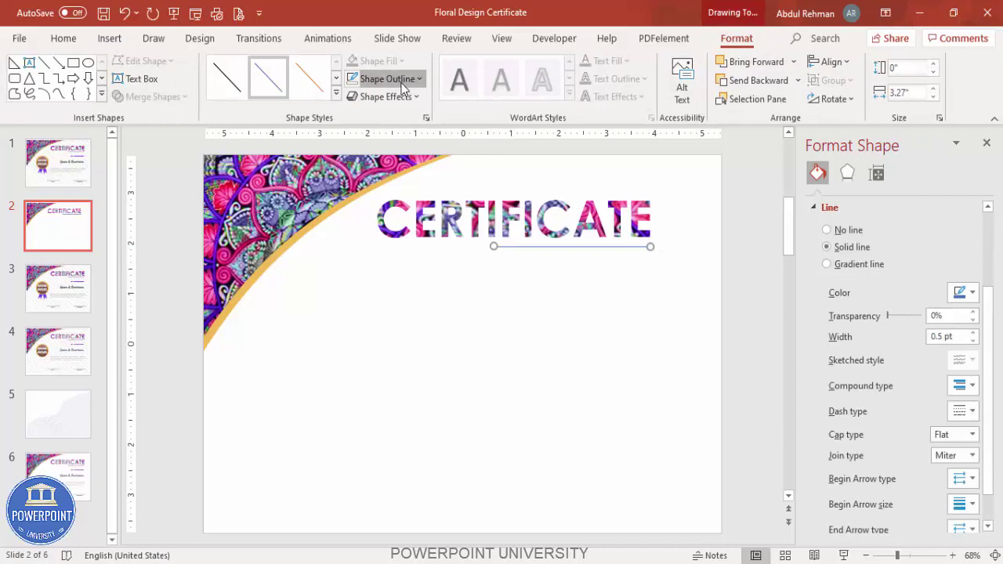
{"action": "left_click", "coordinate": [403, 79]}
{"action": "left_click", "coordinate": [377, 268]}
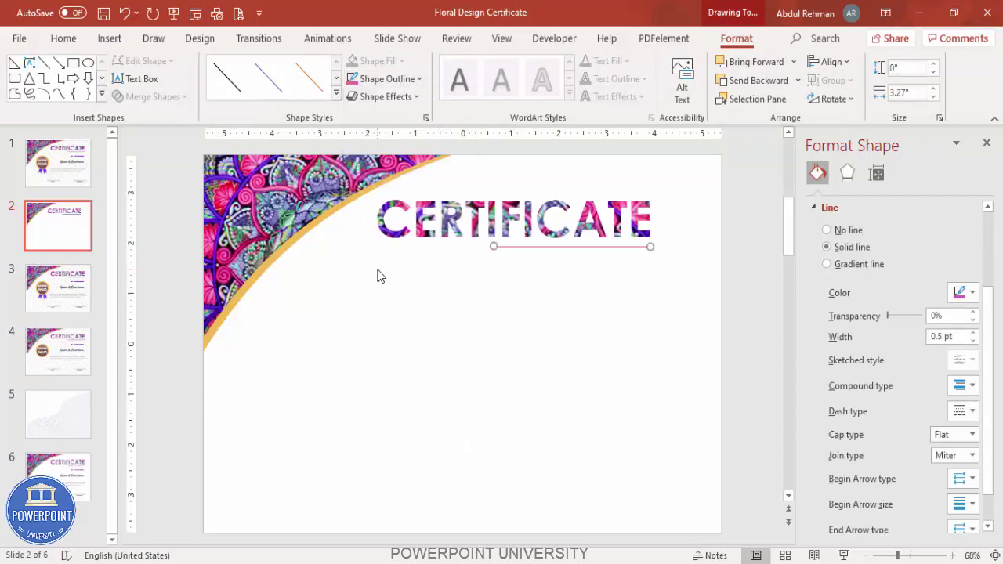
{"action": "left_click", "coordinate": [374, 82]}
{"action": "mouse_move", "coordinate": [407, 359]}
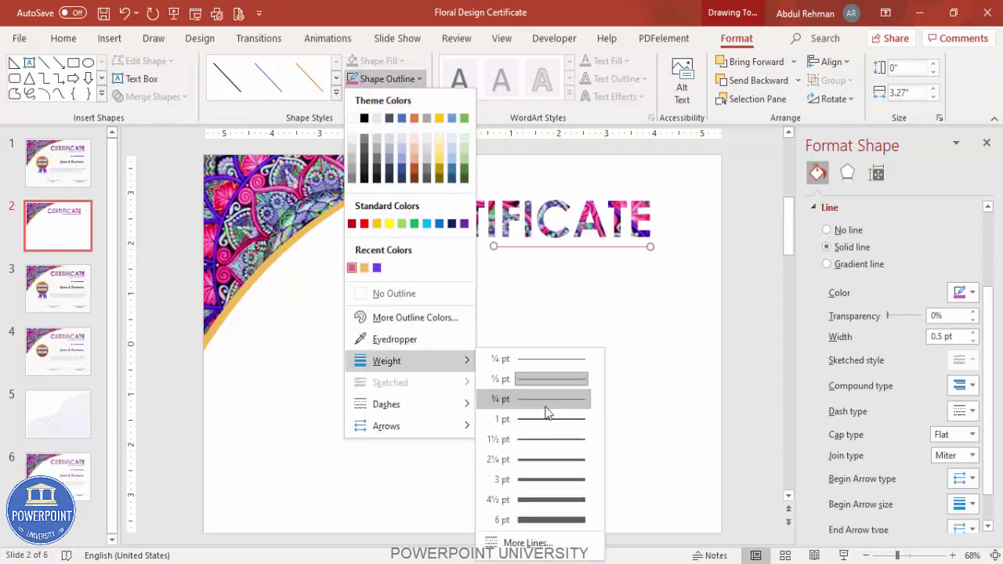
{"action": "left_click", "coordinate": [554, 480]}
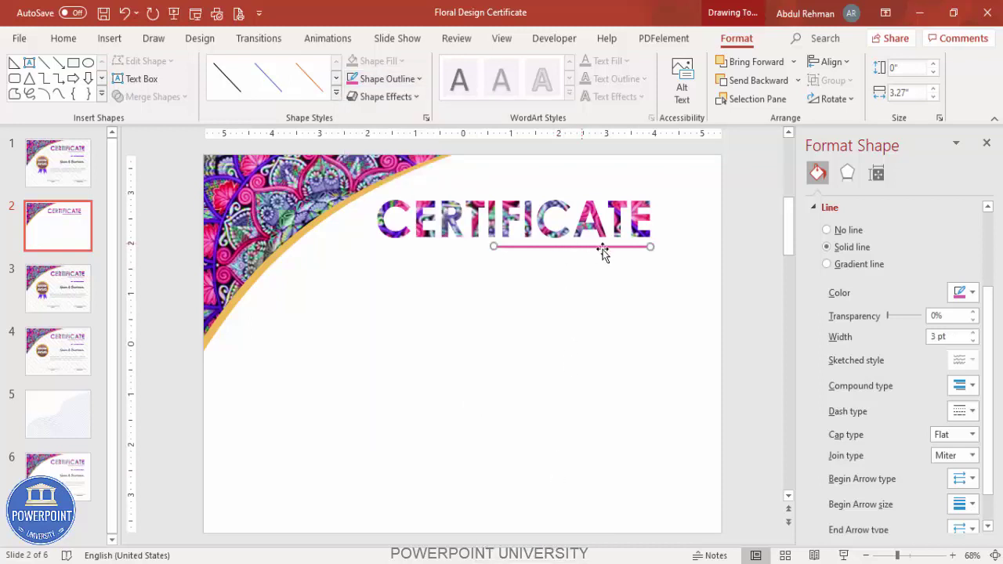
- Shift the CERTIFICATE title and its underline slightly to the right
{"action": "left_click", "coordinate": [597, 220]}
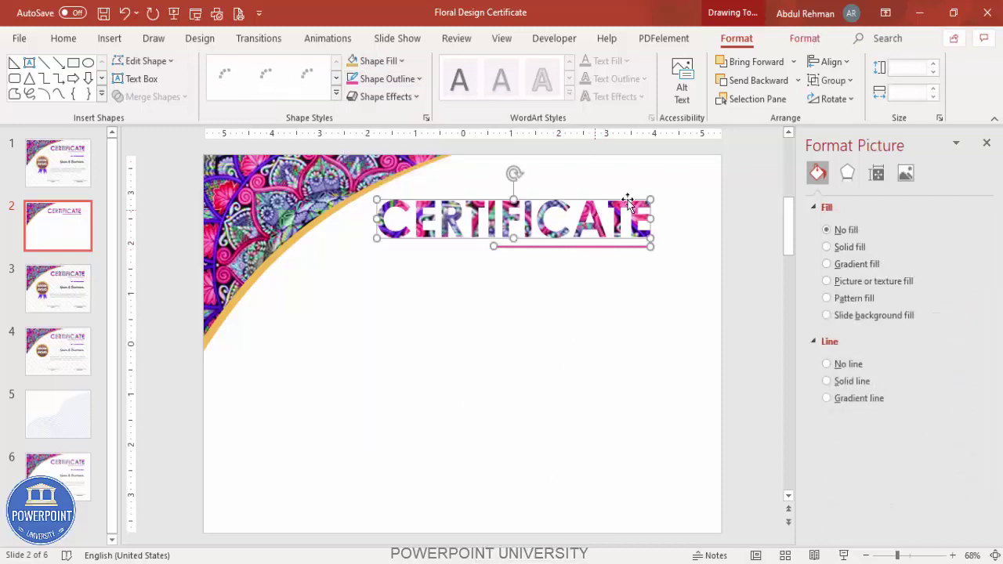
{"action": "left_click_drag", "start_coordinate": [625, 202], "coordinate": [638, 202]}
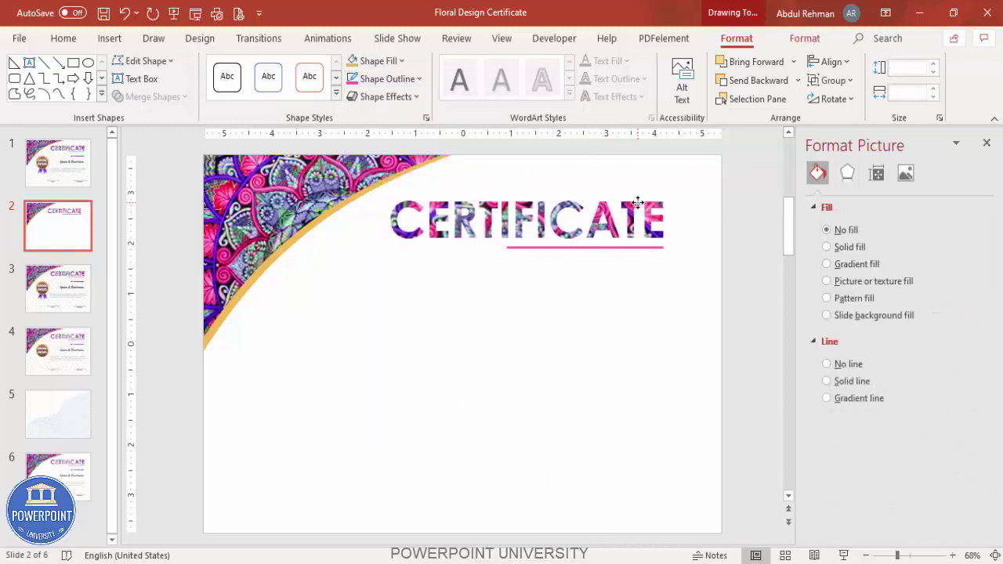
{"action": "left_click", "coordinate": [625, 279]}
{"action": "left_click", "coordinate": [110, 38]}
{"action": "left_click", "coordinate": [585, 75]}
- Add a right-aligned, 28 pt purple OF APPRECIATION text box below the title
{"action": "left_click_drag", "start_coordinate": [492, 297], "coordinate": [669, 323]}
{"action": "type", "text": "OF "}
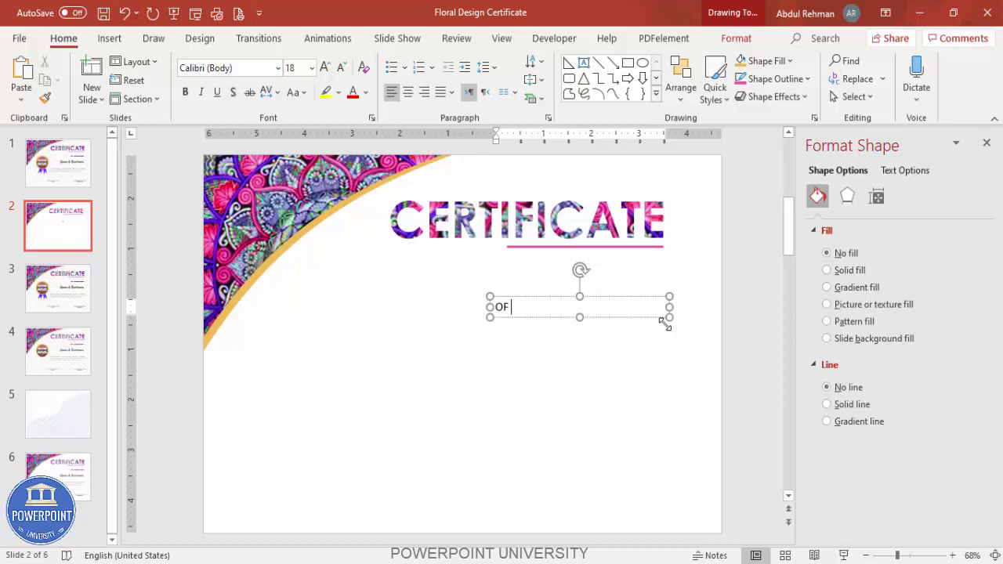
{"action": "type", "text": "APPRECIATION"}
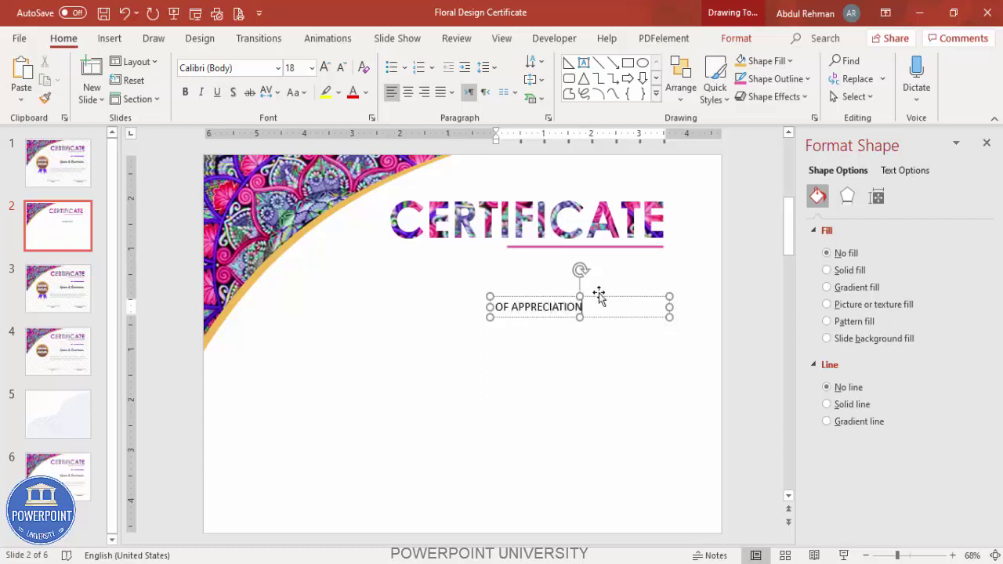
{"action": "left_click", "coordinate": [424, 92]}
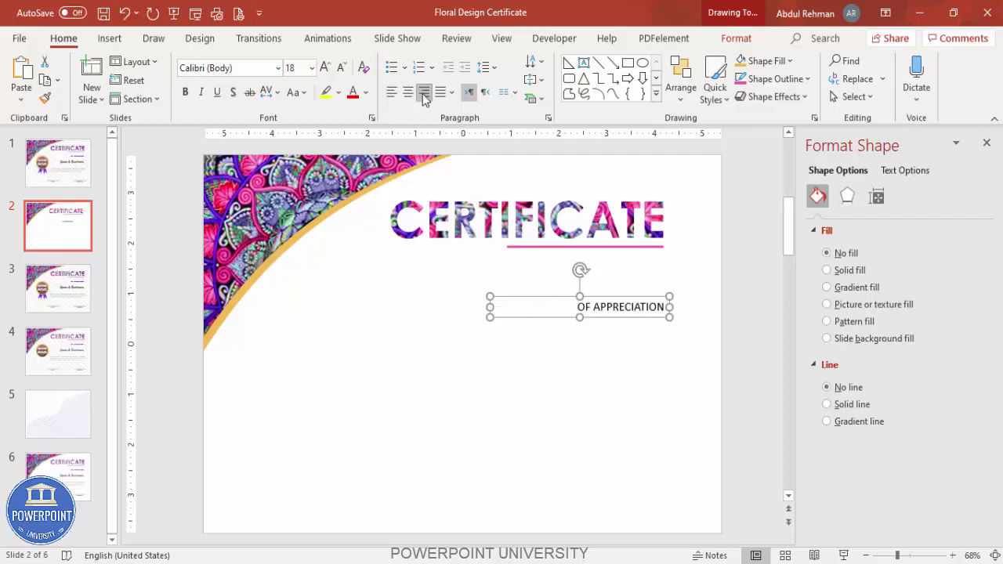
{"action": "left_click", "coordinate": [325, 67]}
{"action": "left_click", "coordinate": [325, 67]}
{"action": "left_click", "coordinate": [365, 93]}
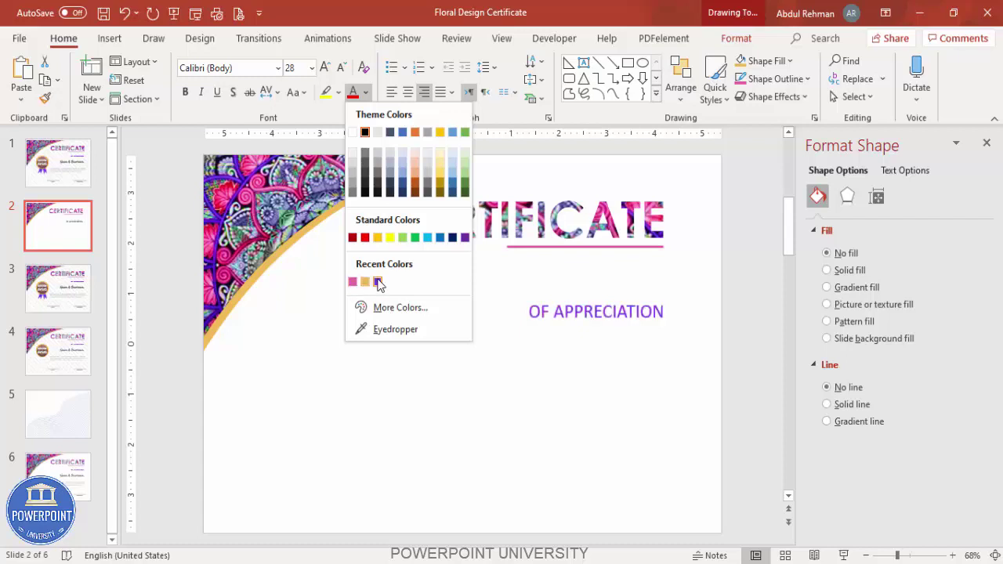
{"action": "left_click", "coordinate": [377, 283]}
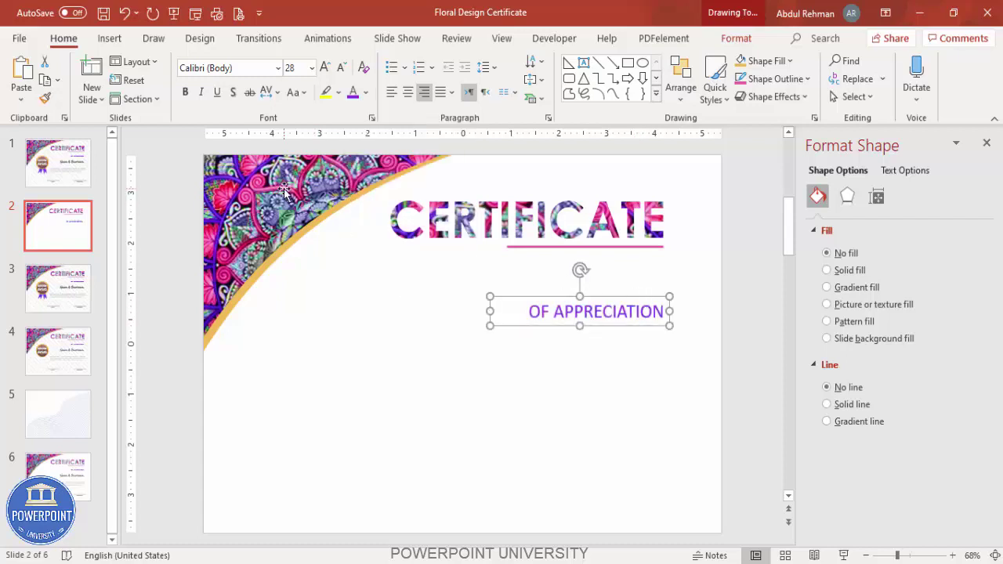
- Move the OF APPRECIATION subtitle up, just under the pink underline
{"action": "left_click_drag", "start_coordinate": [643, 298], "coordinate": [641, 283]}
{"action": "left_click", "coordinate": [365, 92]}
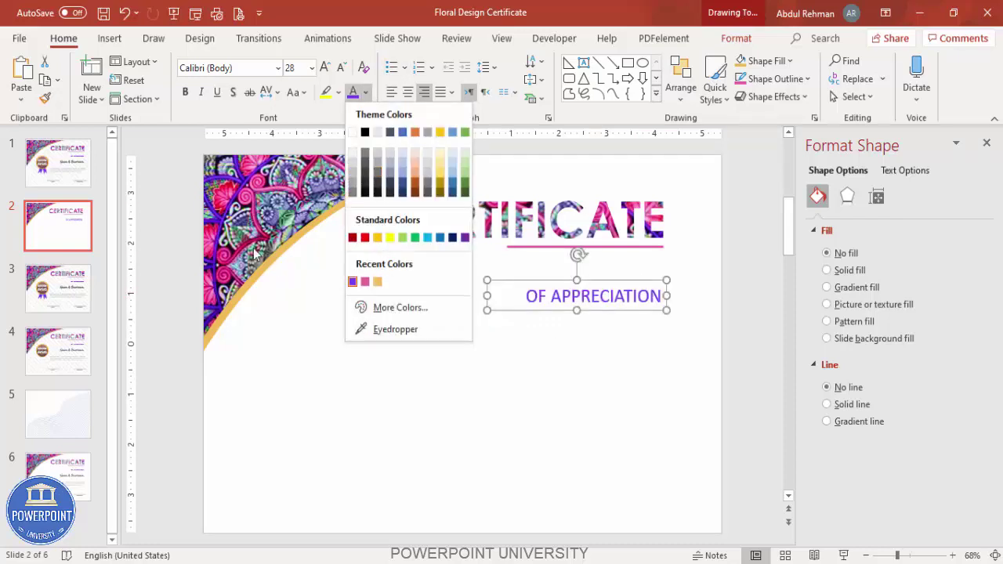
{"action": "left_click", "coordinate": [641, 371]}
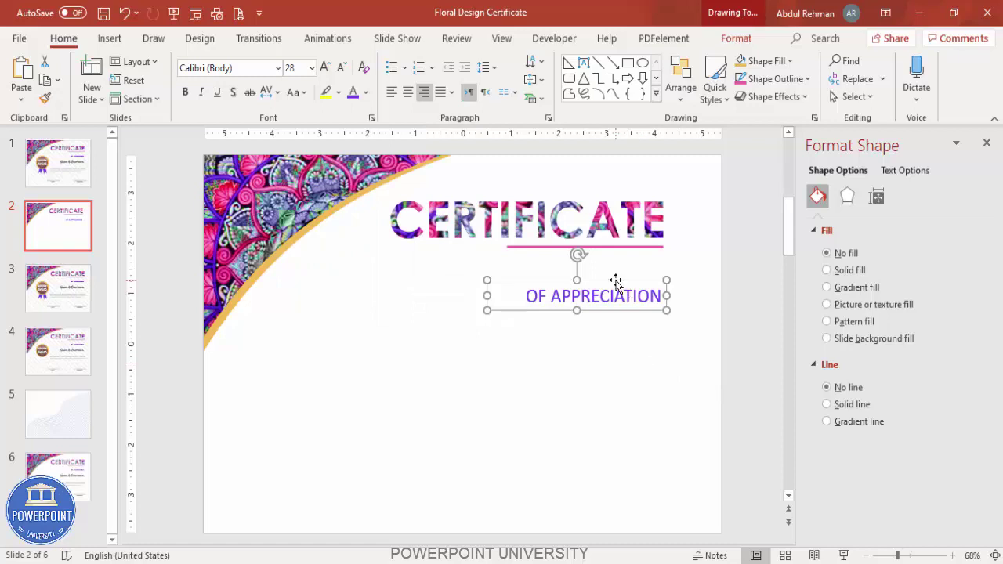
{"action": "key", "text": "Escape"}
{"action": "left_click", "coordinate": [481, 336]}
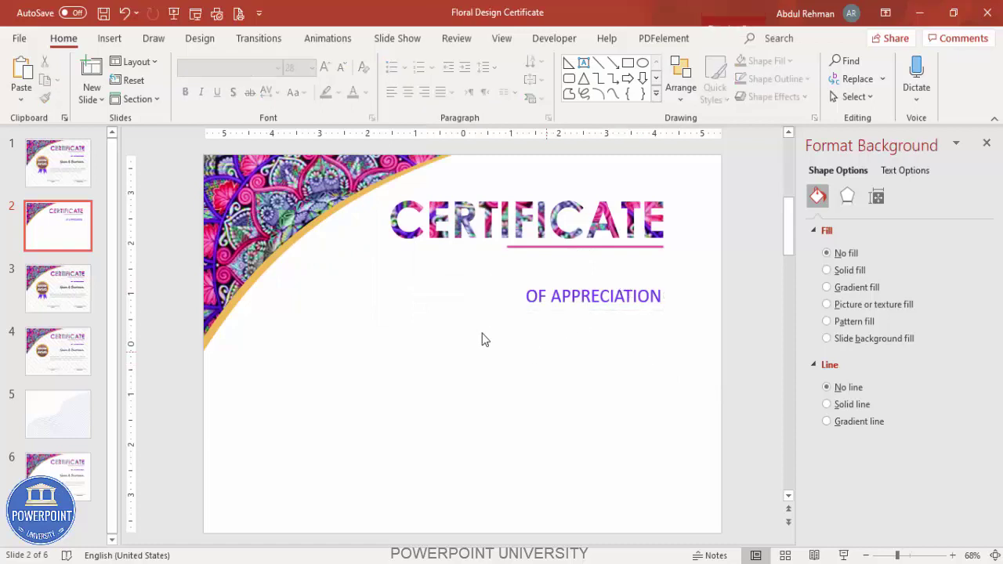
- Add a wide FIRST & LAST NAME text box below the subtitle in Hand Of Sean font
{"action": "left_click", "coordinate": [110, 38]}
{"action": "left_click", "coordinate": [584, 78]}
{"action": "left_click_drag", "start_coordinate": [360, 343], "coordinate": [675, 385]}
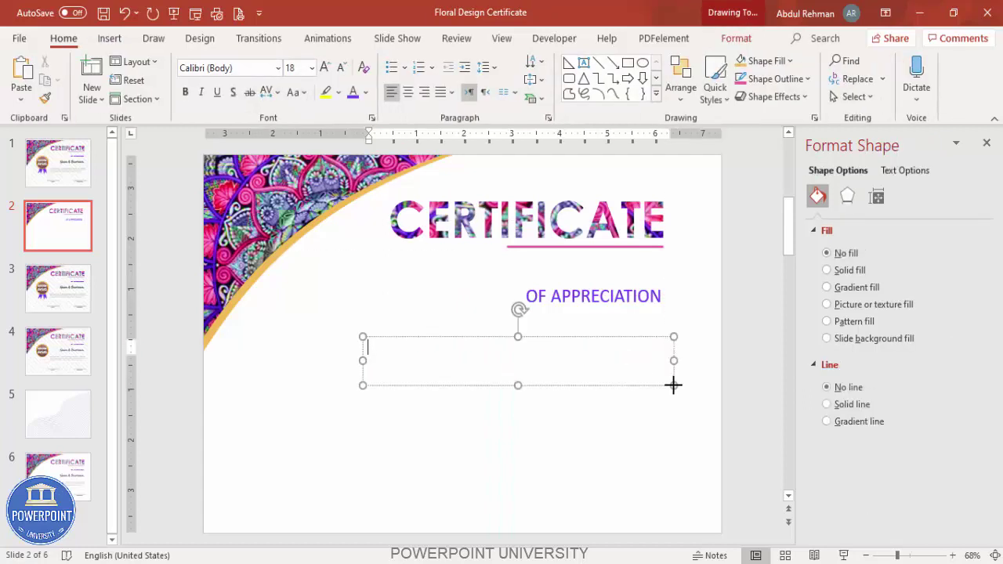
{"action": "type", "text": "FIRST & "}
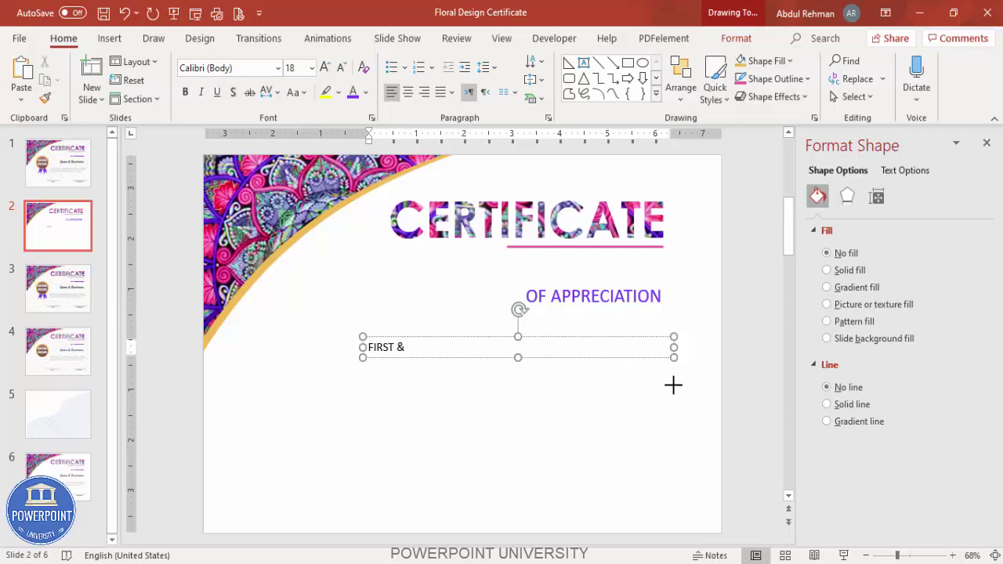
{"action": "type", "text": "LAST NAME"}
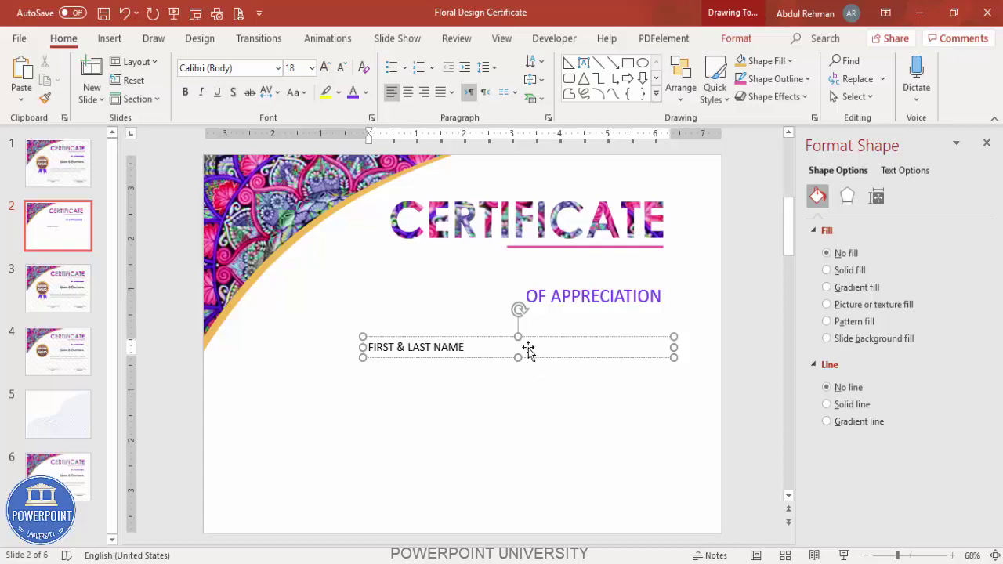
{"action": "left_click", "coordinate": [502, 337]}
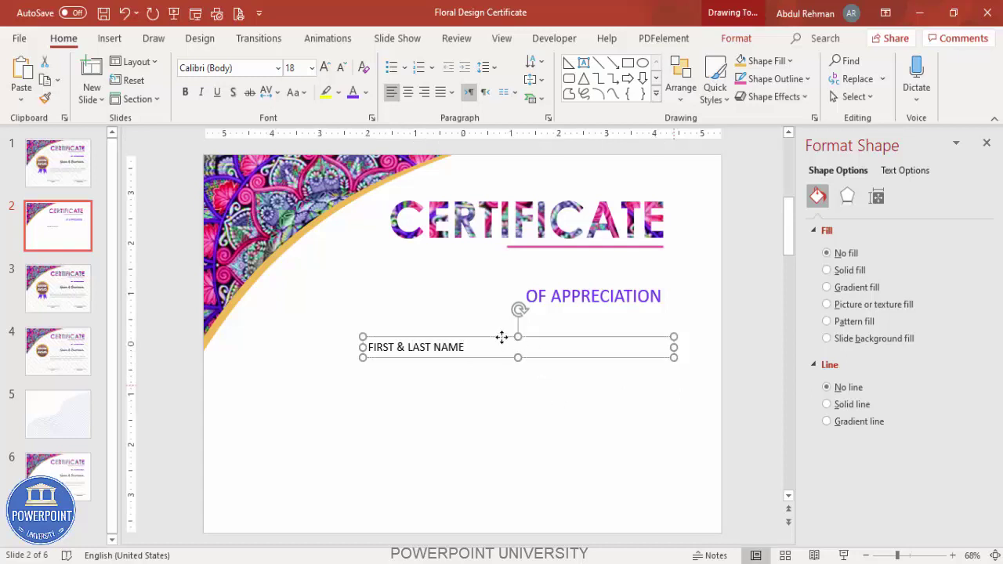
{"action": "left_click", "coordinate": [249, 73]}
{"action": "type", "text": "Hand Of Sean"}
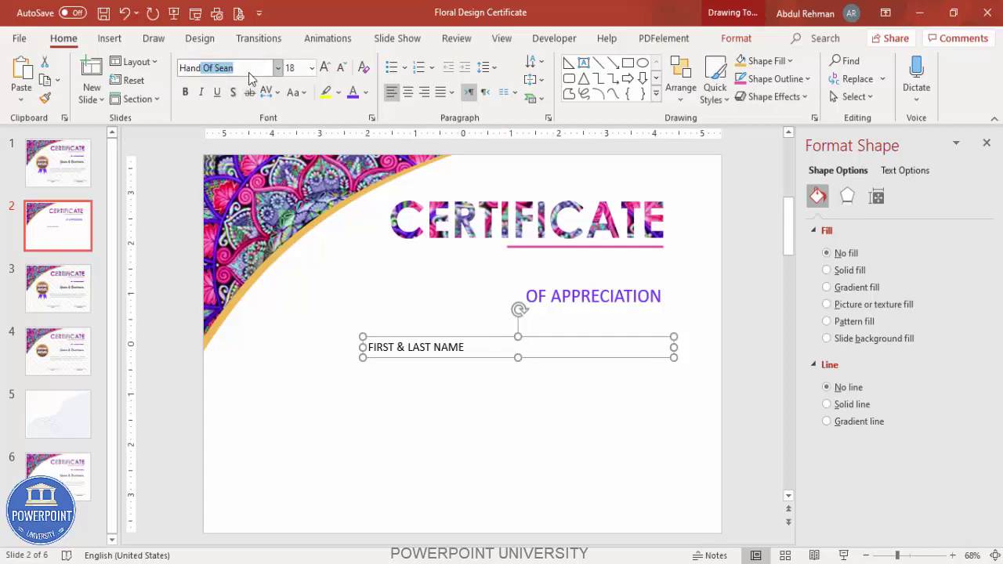
{"action": "key", "text": "Return"}
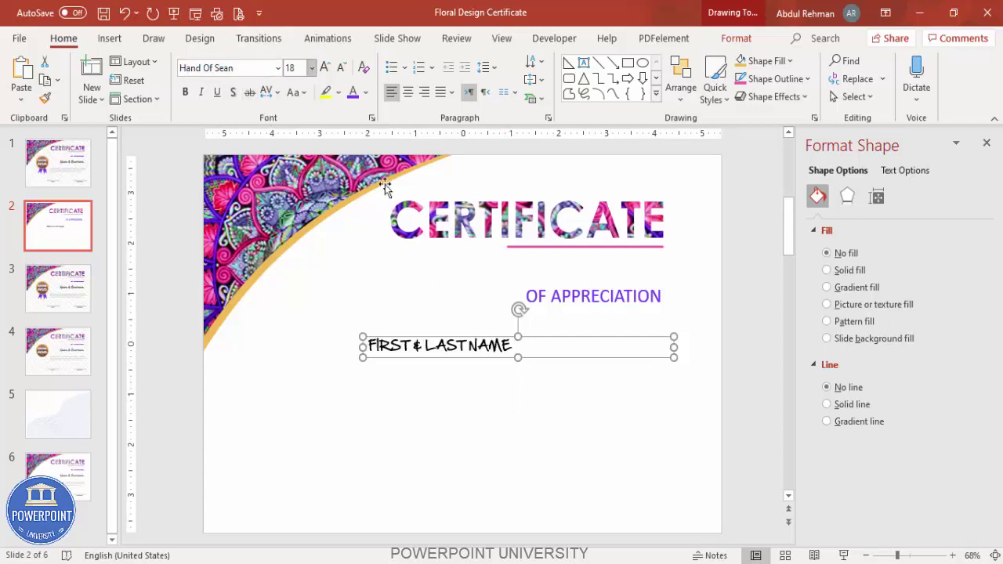
- Change the name to sentence case, enlarge it to 44 pt and make it black
{"action": "left_click", "coordinate": [510, 347]}
{"action": "left_click_drag", "start_coordinate": [511, 347], "coordinate": [342, 346]}
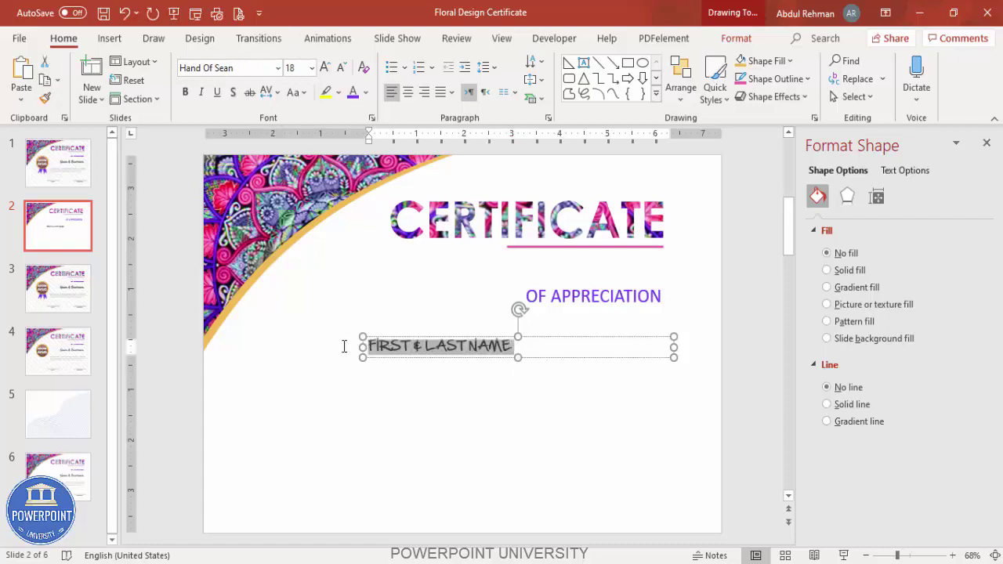
{"action": "left_click", "coordinate": [306, 93]}
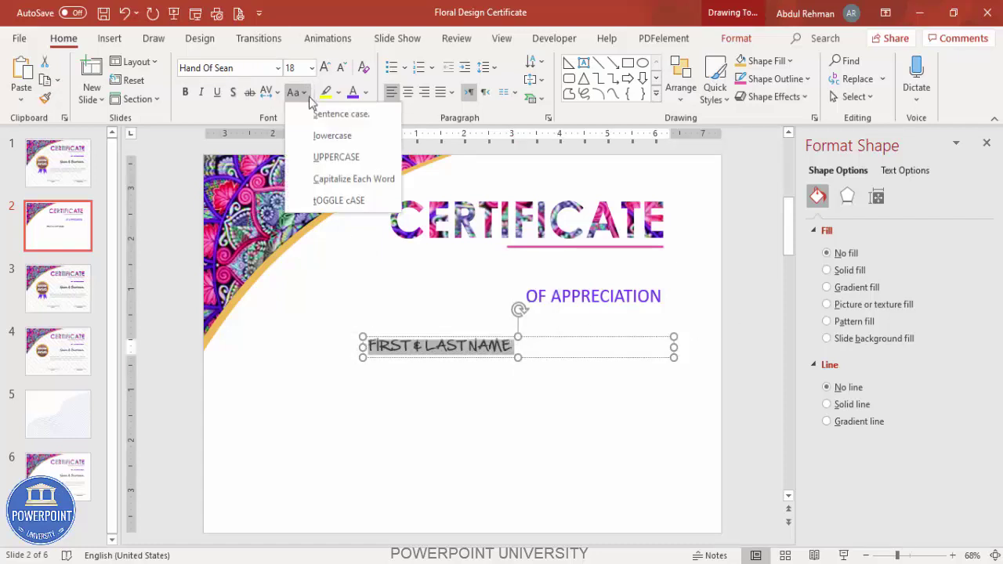
{"action": "left_click", "coordinate": [356, 115]}
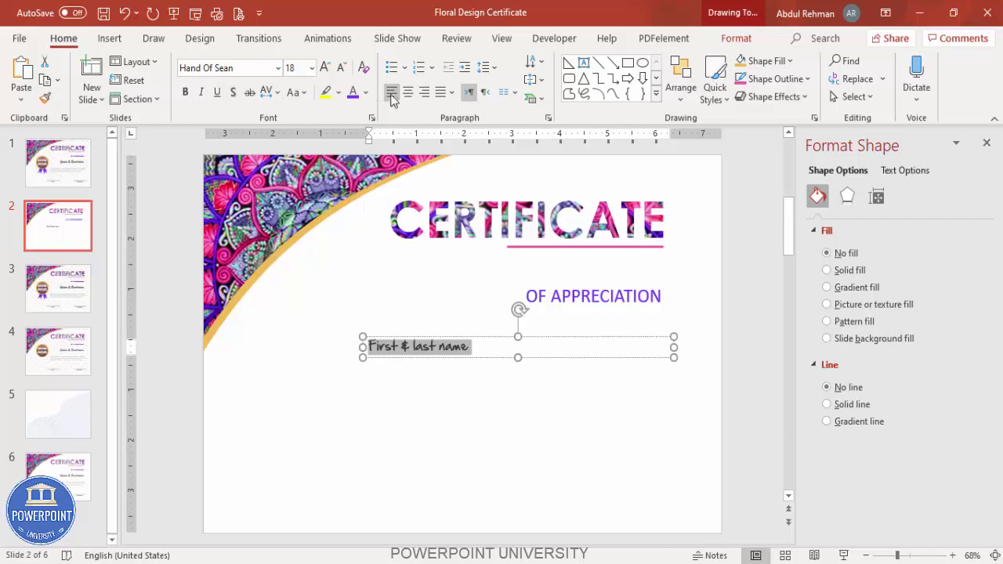
{"action": "left_click", "coordinate": [324, 68]}
{"action": "left_click", "coordinate": [323, 68]}
{"action": "left_click", "coordinate": [324, 68]}
{"action": "left_click", "coordinate": [324, 68]}
{"action": "left_click", "coordinate": [324, 69]}
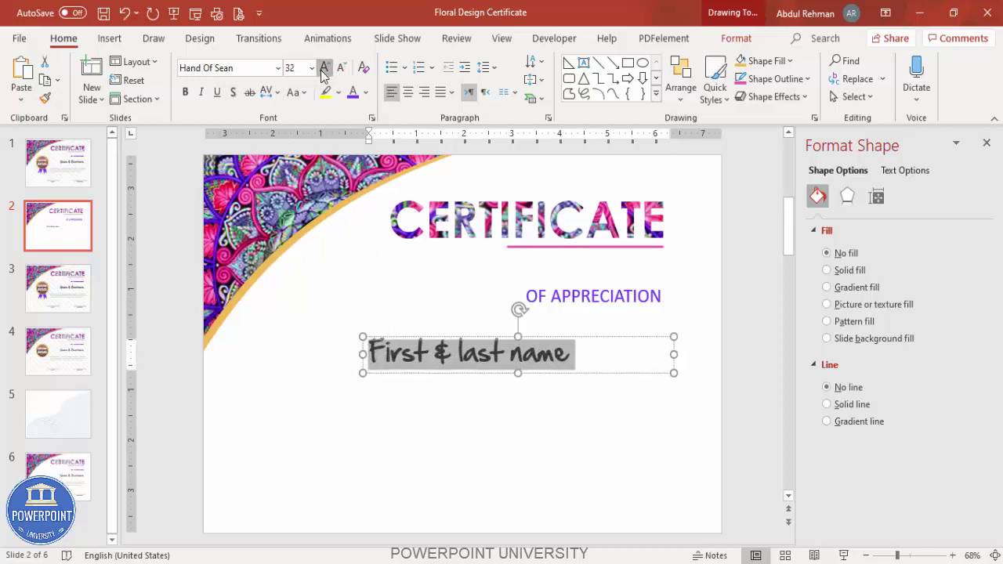
{"action": "left_click", "coordinate": [324, 68]}
{"action": "left_click", "coordinate": [324, 68]}
{"action": "left_click", "coordinate": [365, 92]}
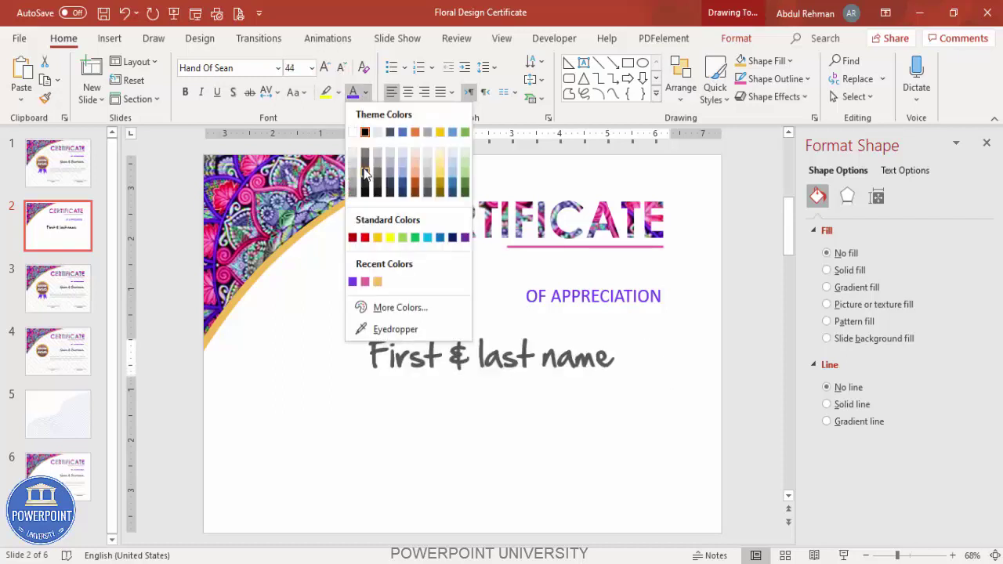
{"action": "left_click", "coordinate": [365, 132]}
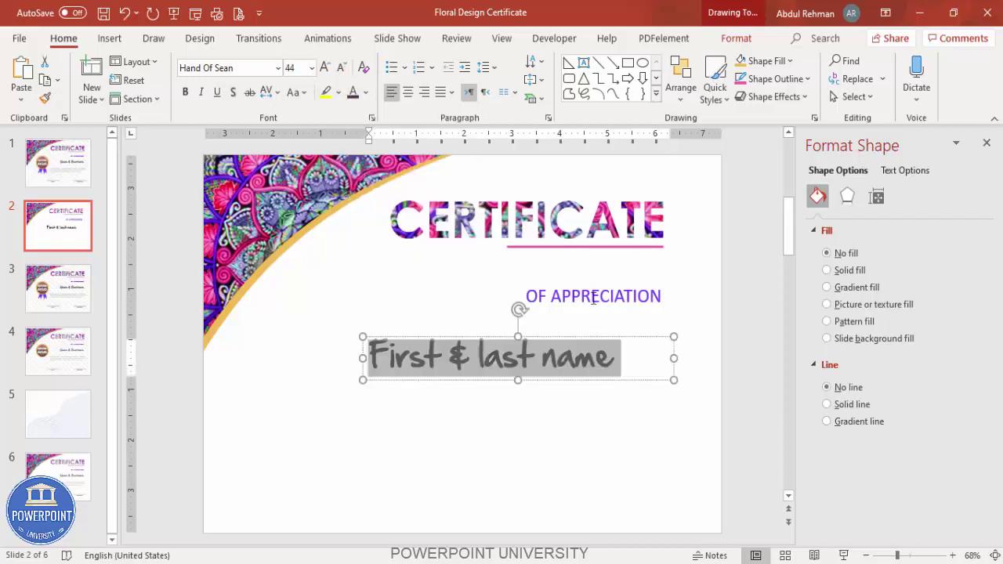
- Right-align the First & last name line
{"action": "left_click", "coordinate": [424, 93]}
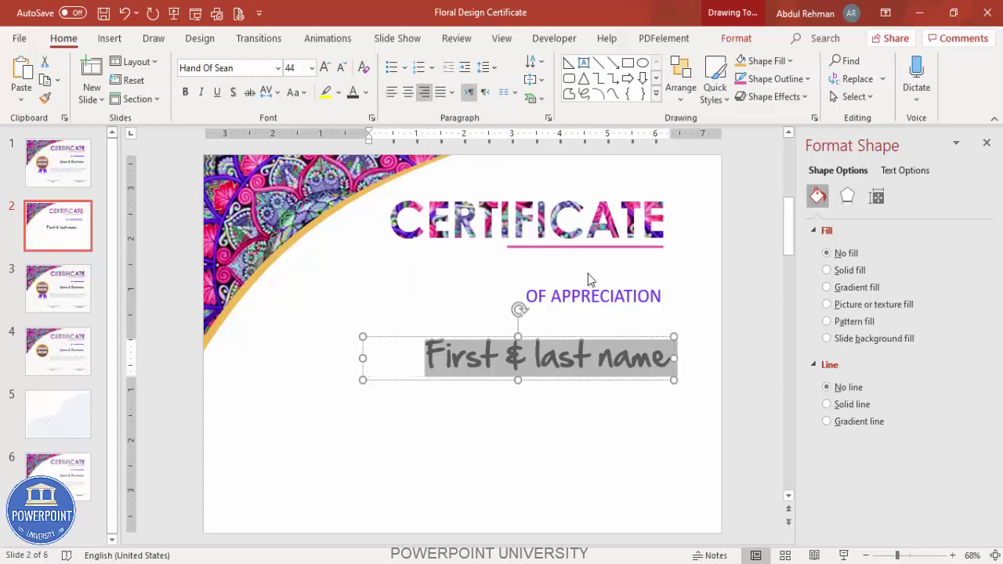
{"action": "left_click", "coordinate": [624, 331]}
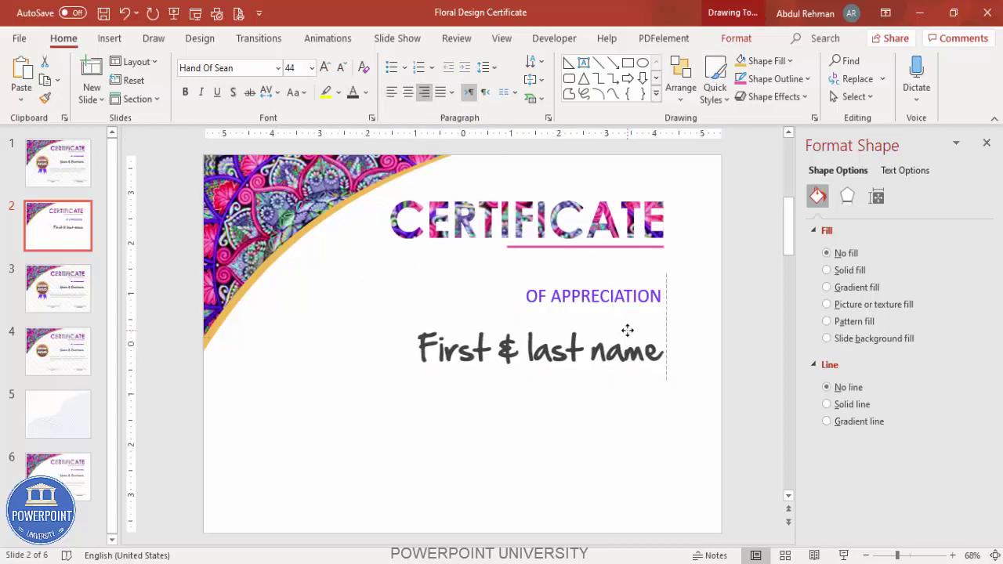
{"action": "left_click", "coordinate": [627, 331]}
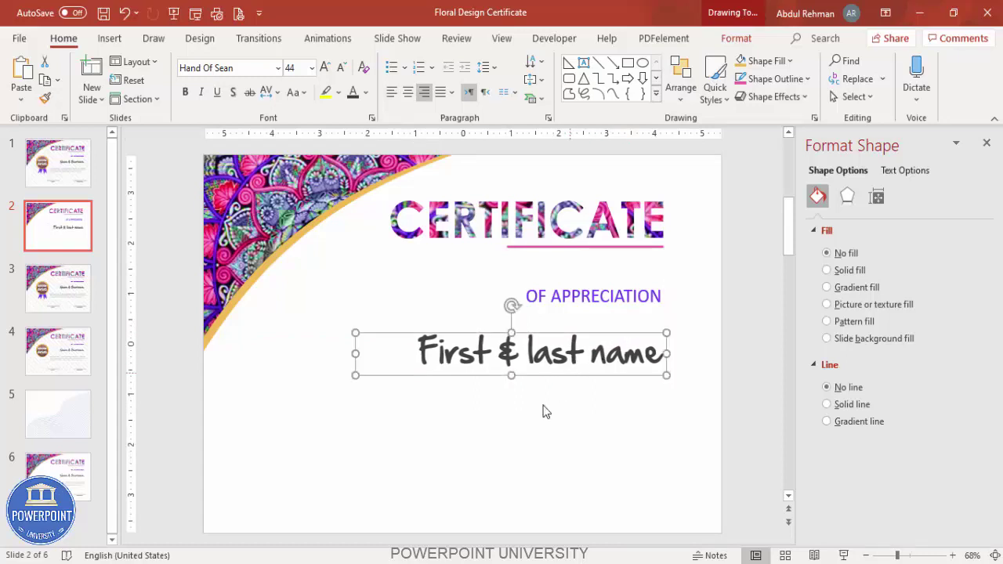
{"action": "left_click", "coordinate": [421, 439]}
{"action": "left_click", "coordinate": [110, 39]}
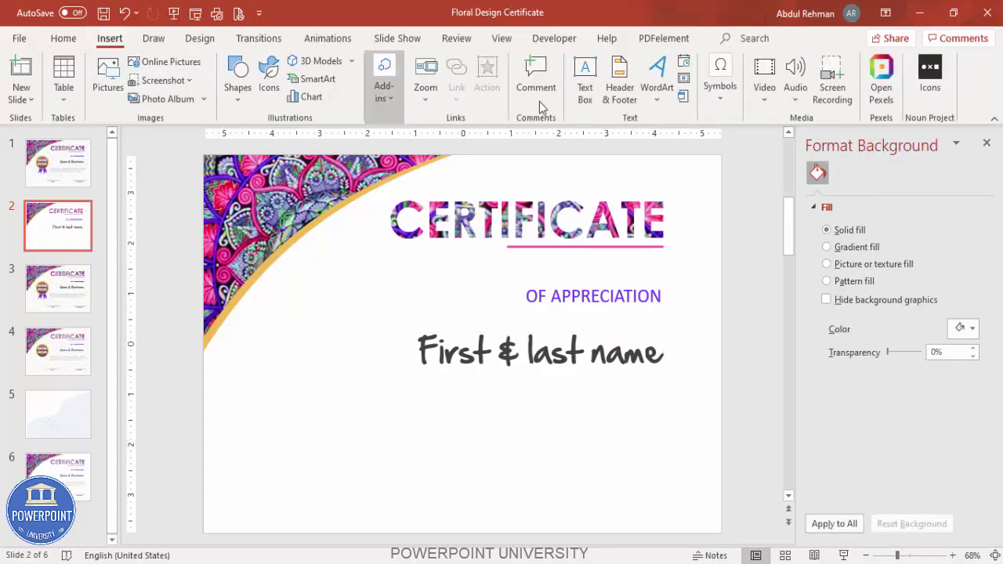
- Insert a text box below the name filled with a =lorem(1) placeholder paragraph
{"action": "left_click", "coordinate": [586, 77]}
{"action": "left_click_drag", "start_coordinate": [310, 406], "coordinate": [700, 487]}
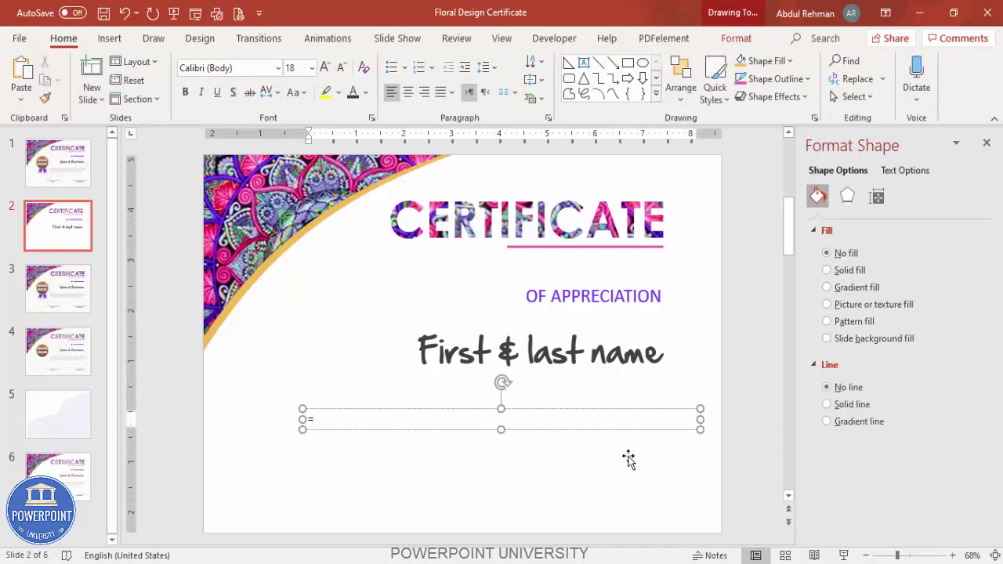
{"action": "type", "text": "=lorem(1)"}
{"action": "key", "text": "Return"}
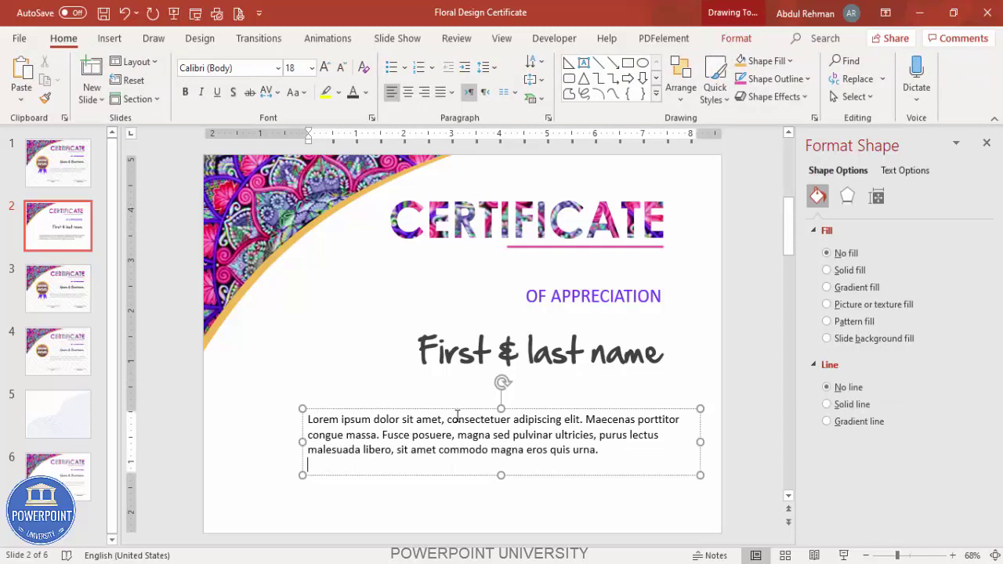
{"action": "left_click", "coordinate": [455, 412]}
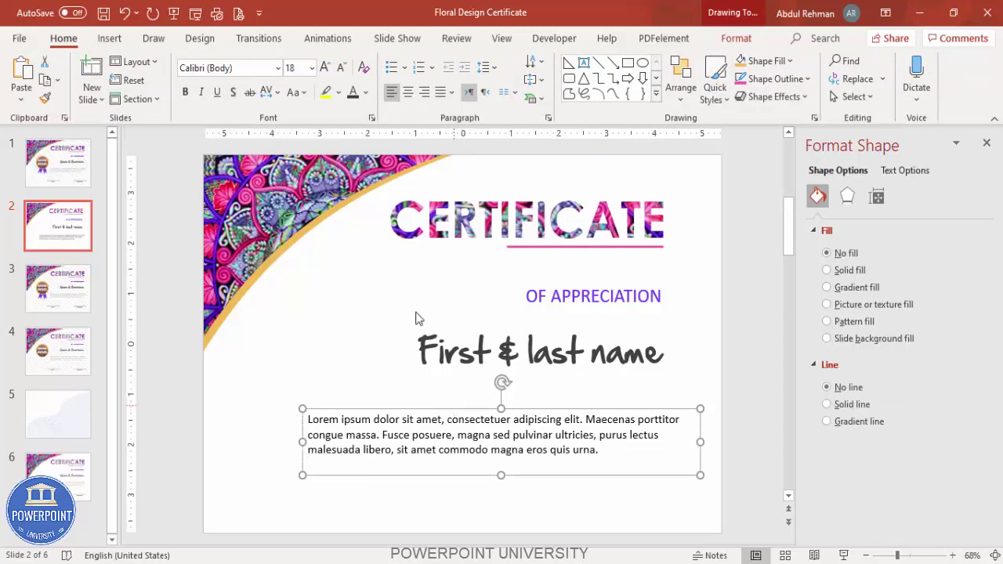
- Format the paragraph grey, Century Gothic 14 pt, justified, and shift it left
{"action": "left_click", "coordinate": [365, 92]}
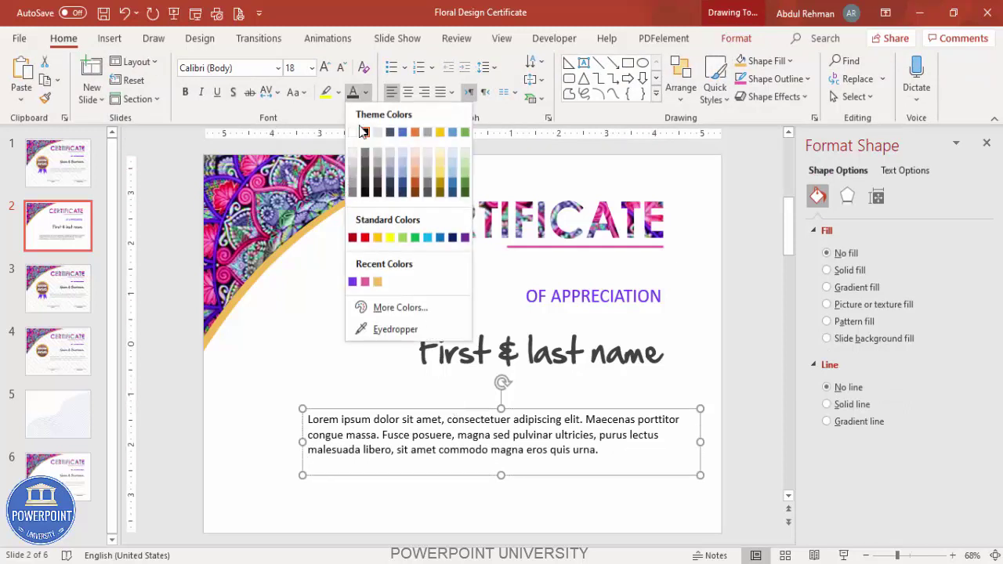
{"action": "left_click", "coordinate": [353, 193]}
{"action": "left_click", "coordinate": [264, 71]}
{"action": "type", "text": "Century Gothic"}
{"action": "key", "text": "Return"}
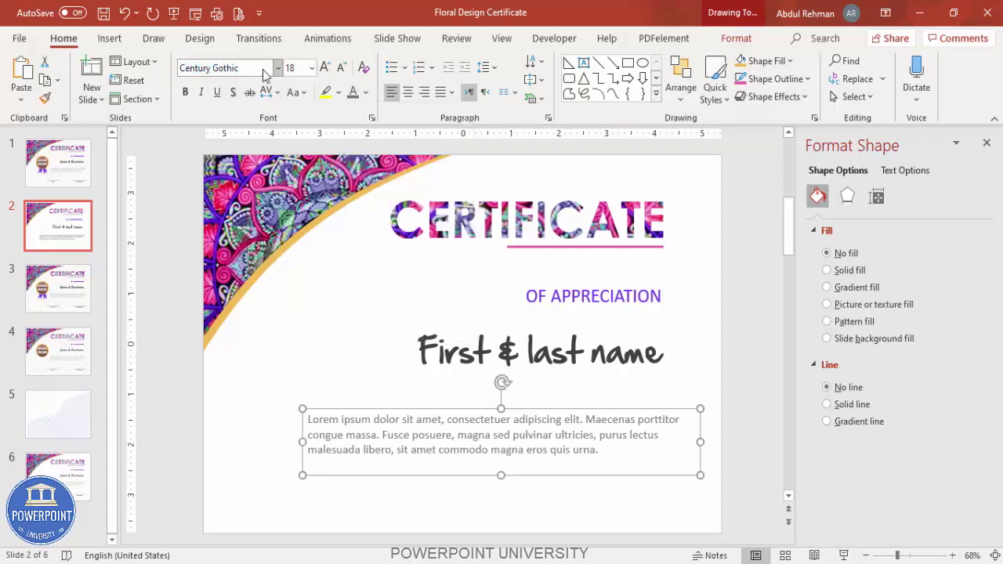
{"action": "left_click", "coordinate": [342, 69]}
{"action": "left_click", "coordinate": [343, 69]}
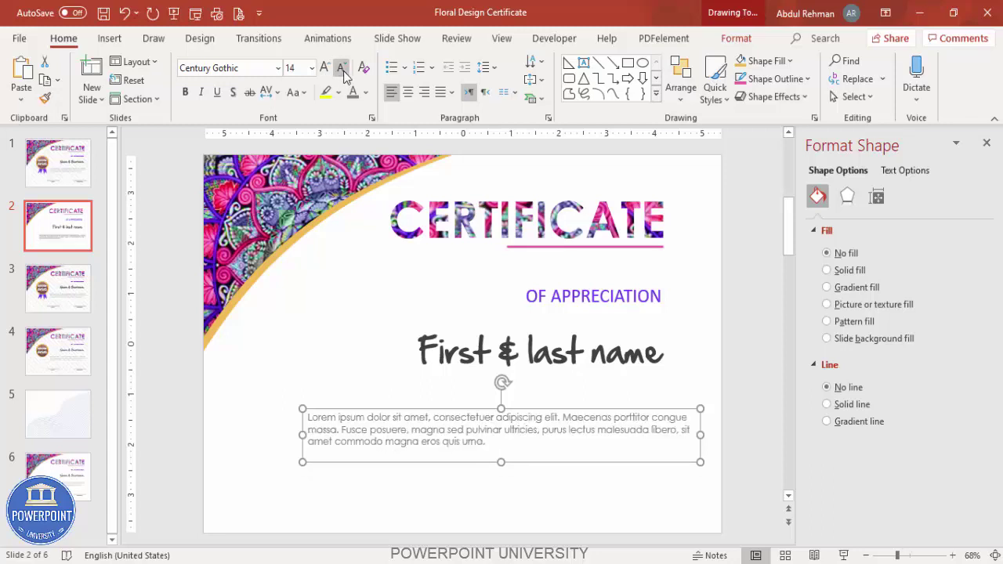
{"action": "left_click", "coordinate": [441, 94]}
{"action": "left_click", "coordinate": [470, 115]}
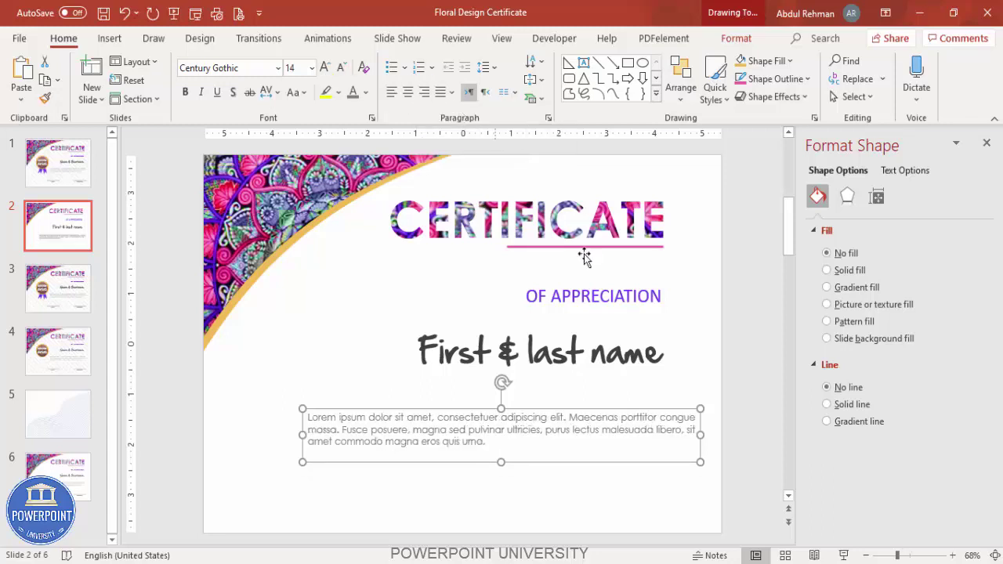
{"action": "left_click_drag", "start_coordinate": [580, 413], "coordinate": [548, 421]}
- Add a DATE text box near the bottom of the slide
{"action": "left_click", "coordinate": [494, 508]}
{"action": "left_click", "coordinate": [110, 37]}
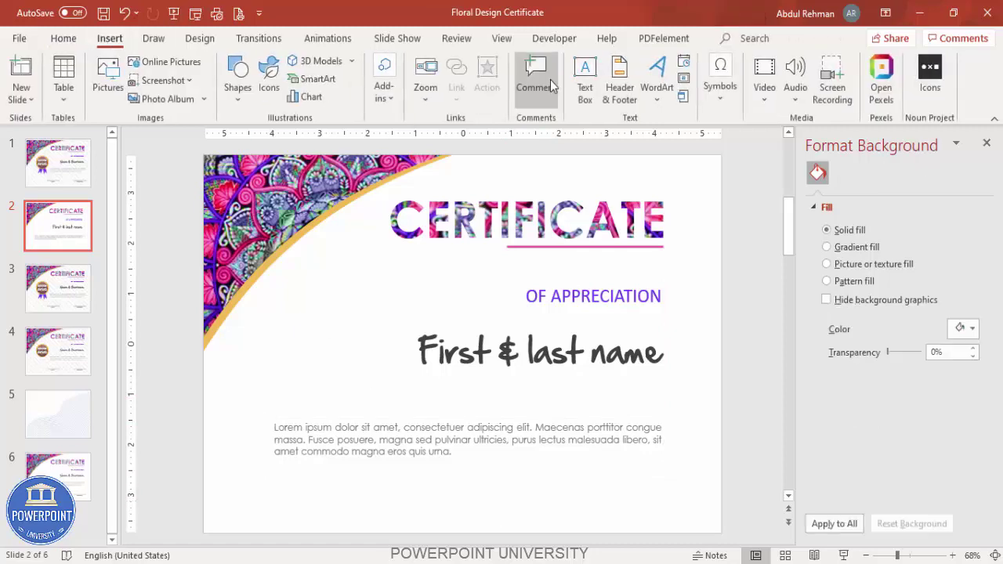
{"action": "left_click", "coordinate": [585, 78]}
{"action": "left_click_drag", "start_coordinate": [346, 506], "coordinate": [460, 523]}
{"action": "type", "text": "DATE"}
- Make the DATE label 16 pt, grey and centred
{"action": "left_click", "coordinate": [389, 504]}
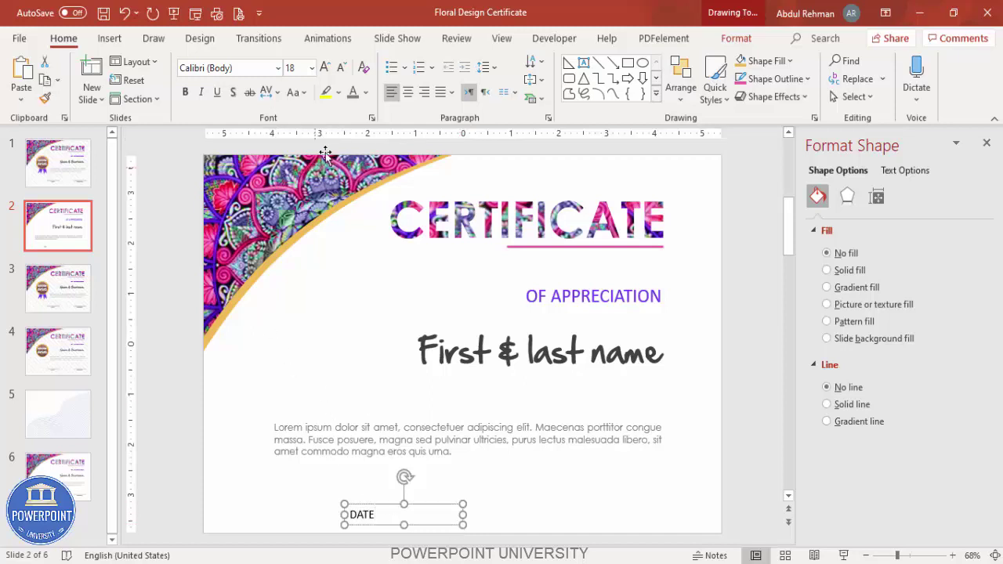
{"action": "left_click", "coordinate": [341, 67]}
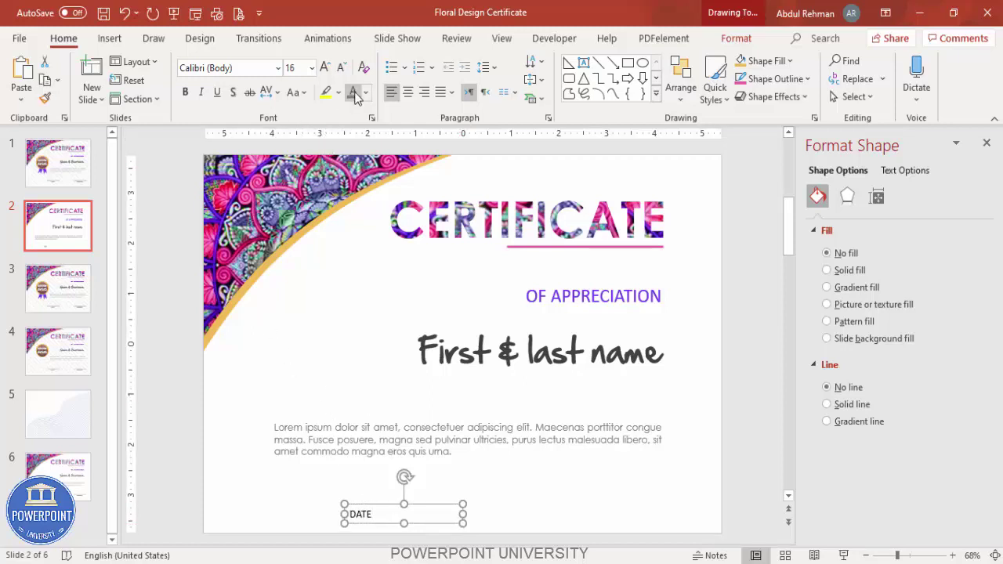
{"action": "left_click", "coordinate": [365, 92]}
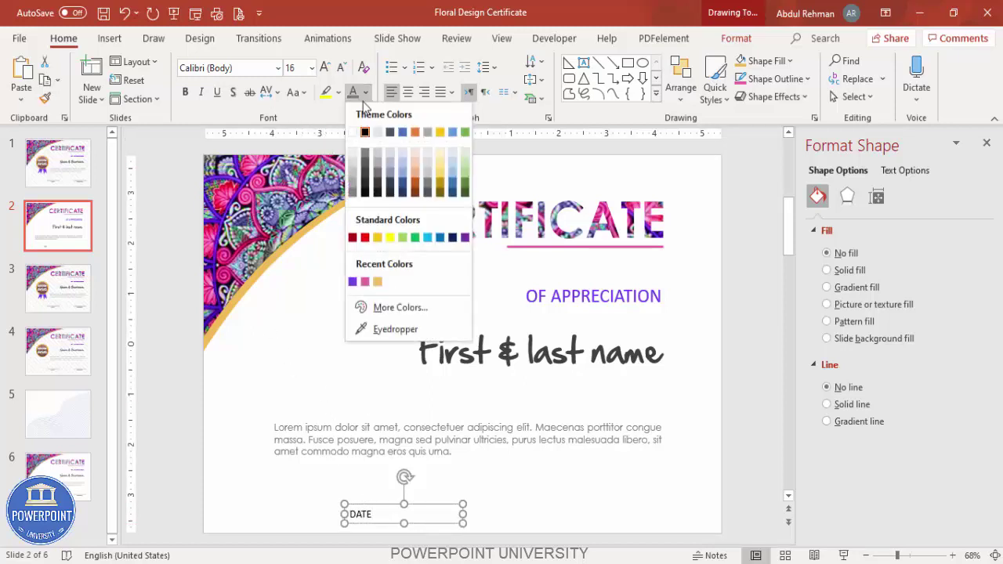
{"action": "left_click", "coordinate": [365, 165]}
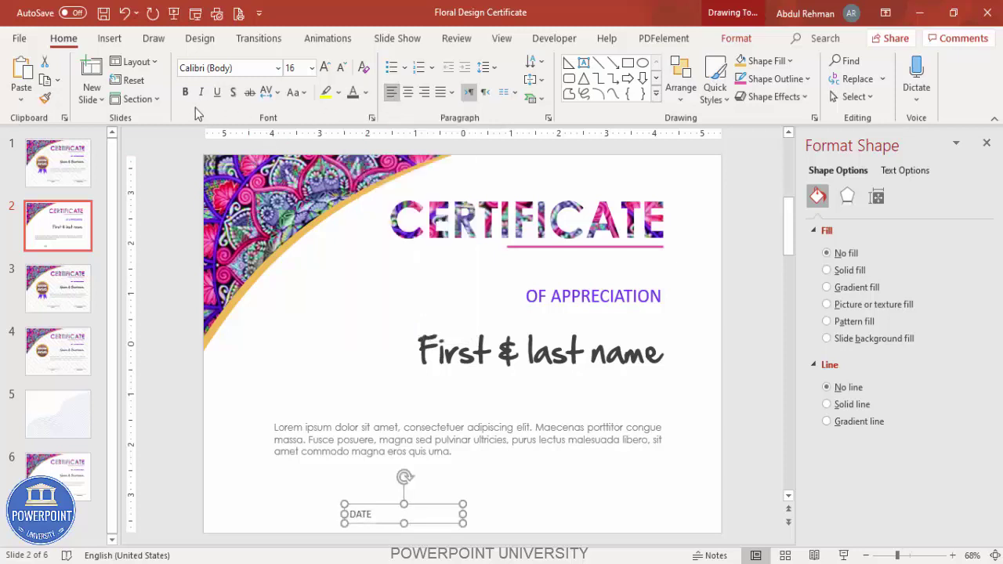
{"action": "left_click", "coordinate": [408, 92]}
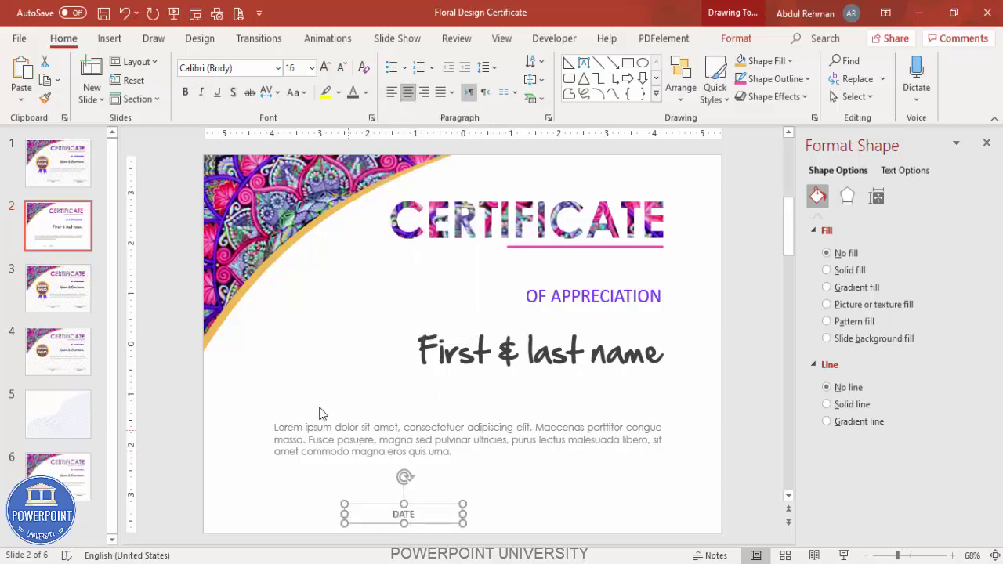
- Draw a horizontal straight line just above the DATE label
{"action": "left_click", "coordinate": [102, 47]}
{"action": "left_click", "coordinate": [237, 87]}
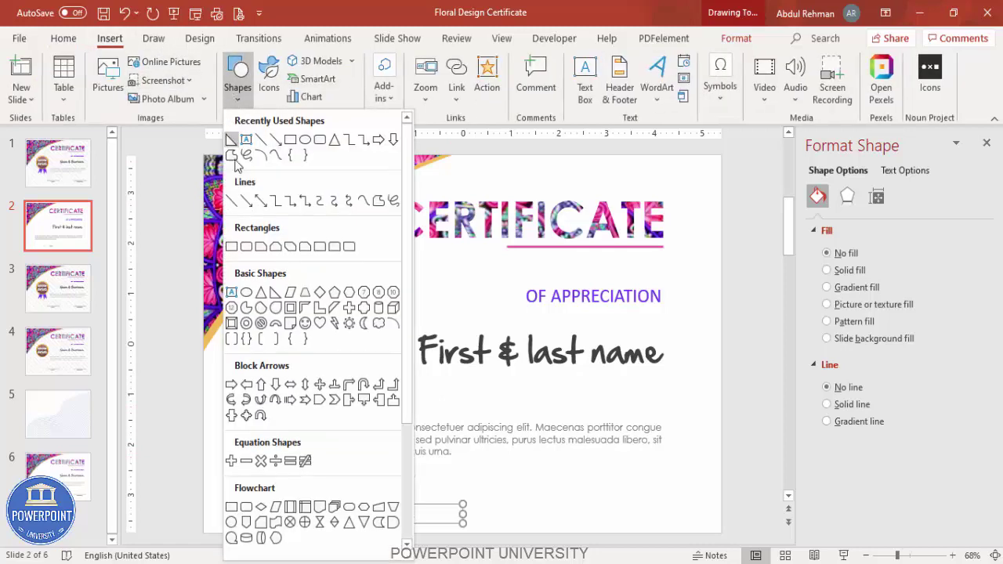
{"action": "left_click", "coordinate": [233, 202]}
{"action": "left_click_drag", "start_coordinate": [350, 499], "coordinate": [449, 498]}
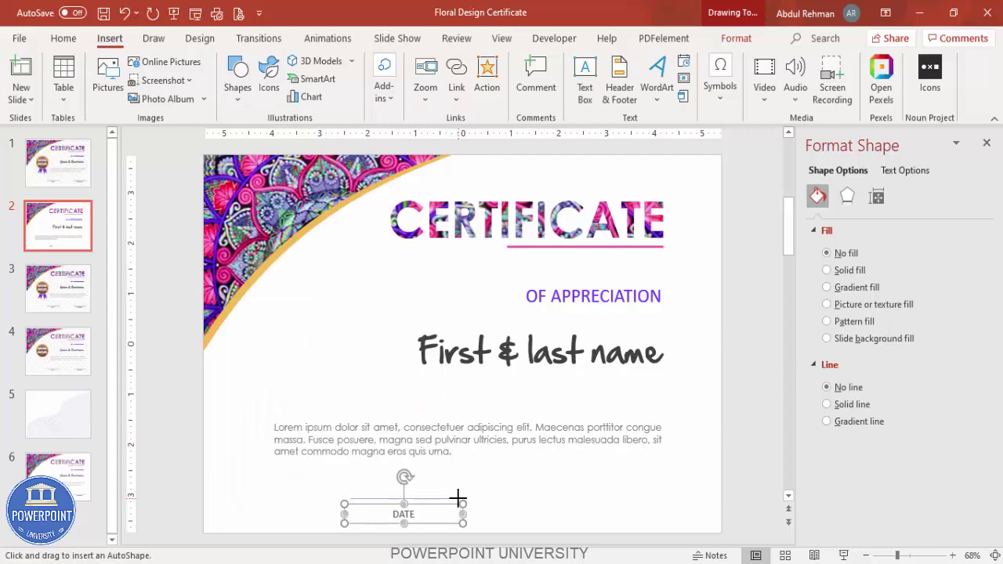
{"action": "left_click_drag", "start_coordinate": [458, 499], "coordinate": [463, 501]}
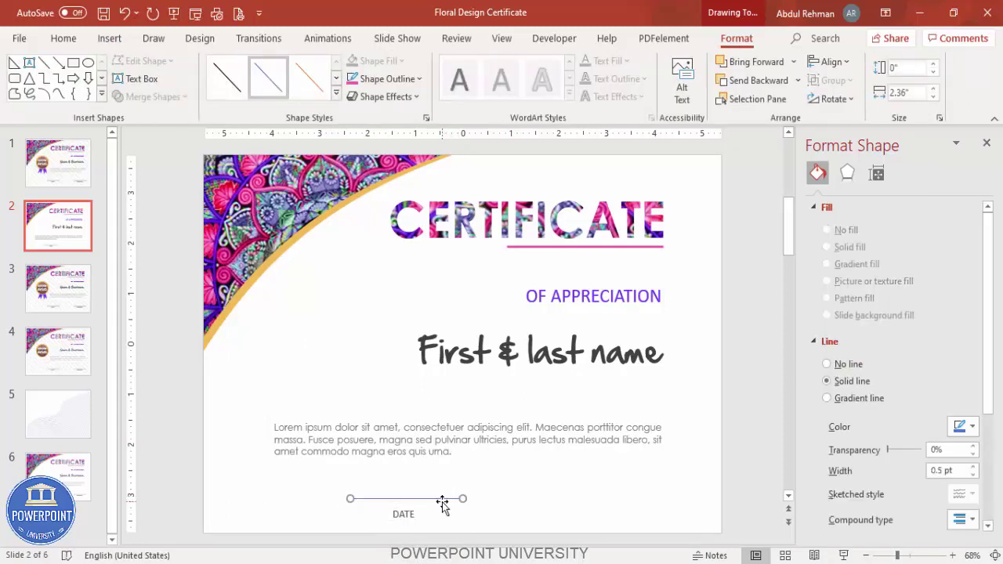
- Make the line dark grey, 1.25 pt wide and 36% transparent
{"action": "left_click", "coordinate": [368, 78]}
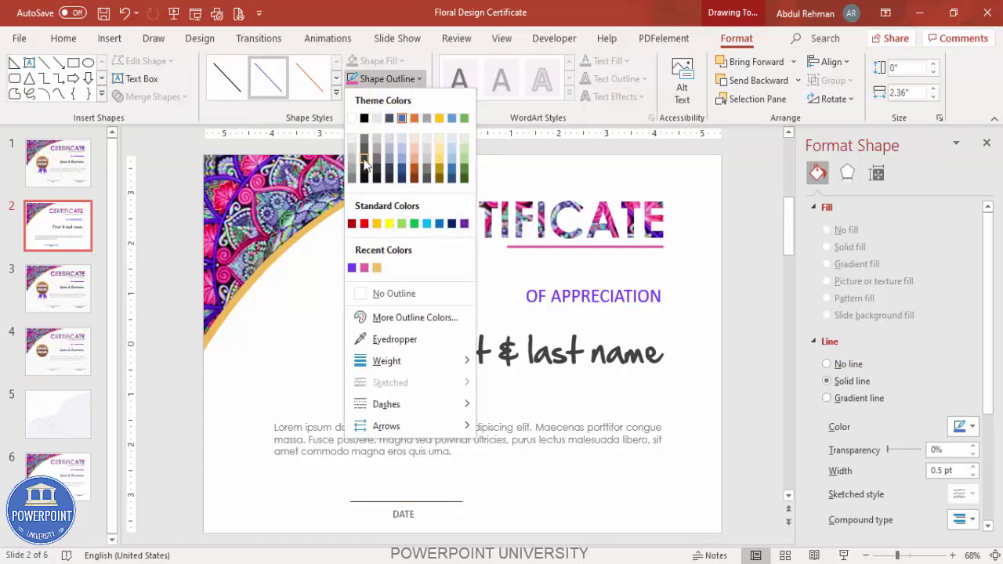
{"action": "left_click", "coordinate": [365, 166]}
{"action": "left_click", "coordinate": [973, 468]}
{"action": "left_click", "coordinate": [973, 468]}
{"action": "left_click", "coordinate": [973, 468]}
{"action": "left_click", "coordinate": [973, 468]}
{"action": "left_click", "coordinate": [973, 468]}
{"action": "left_click", "coordinate": [974, 475]}
{"action": "left_click", "coordinate": [973, 475]}
{"action": "left_click", "coordinate": [974, 475]}
{"action": "left_click_drag", "start_coordinate": [887, 449], "coordinate": [900, 449]}
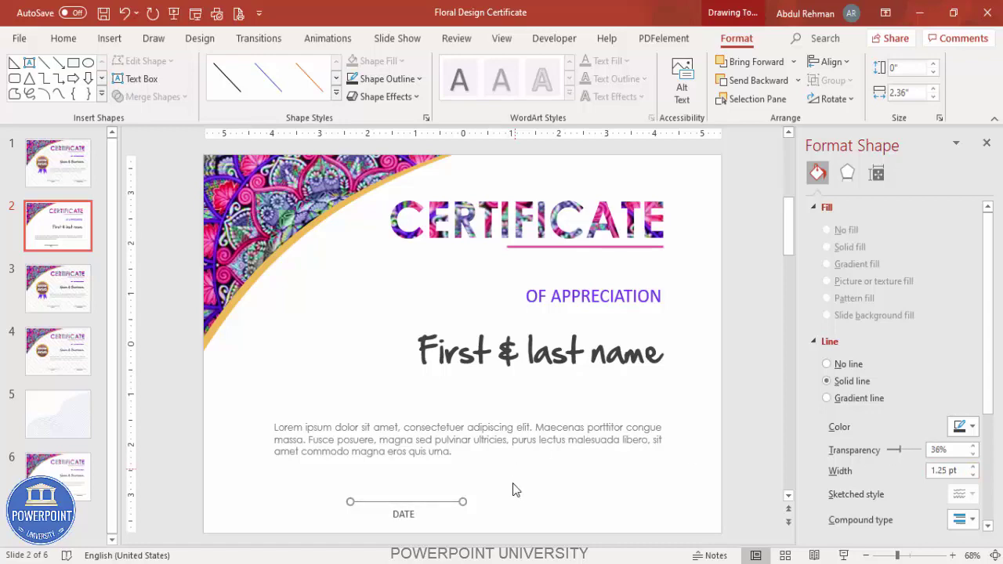
- Move the DATE line and label together toward the lower left
{"action": "left_click", "coordinate": [337, 497]}
{"action": "left_click_drag", "start_coordinate": [312, 482], "coordinate": [521, 543]}
{"action": "left_click_drag", "start_coordinate": [436, 501], "coordinate": [651, 502]}
- Change the copied label's text from DATE to SIGNATURE
{"action": "double_click", "coordinate": [610, 511]}
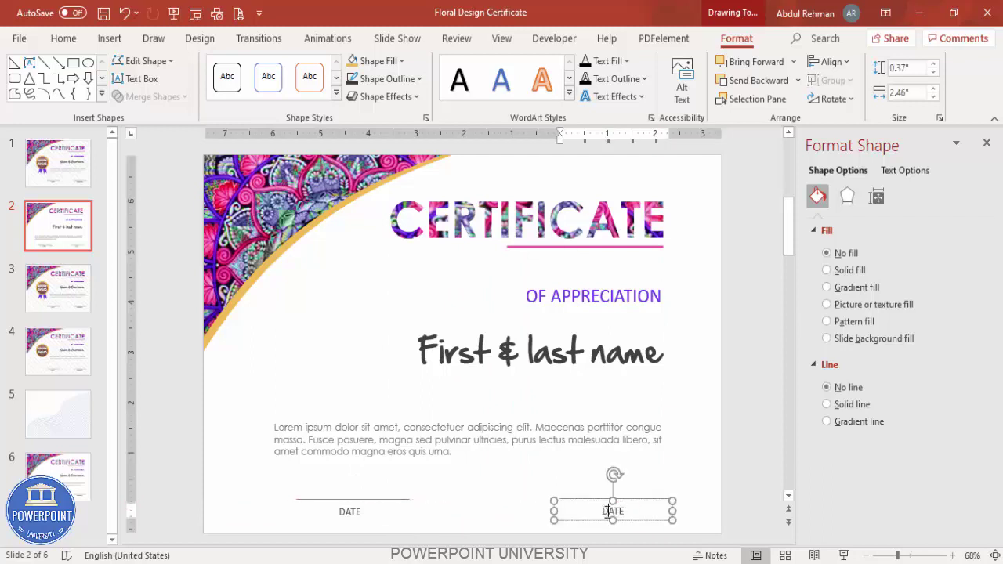
{"action": "type", "text": "SIGNATURE"}
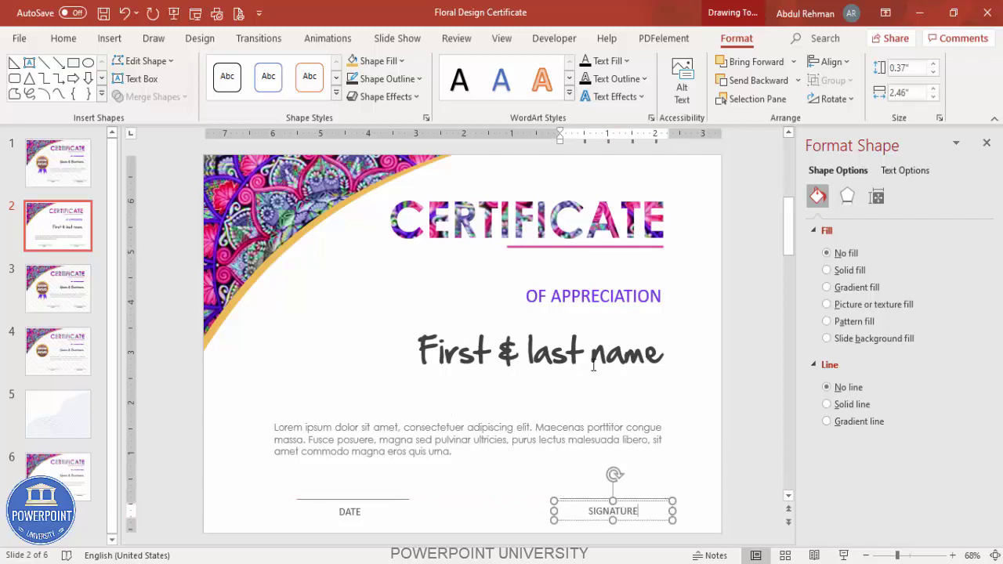
{"action": "left_click", "coordinate": [697, 347]}
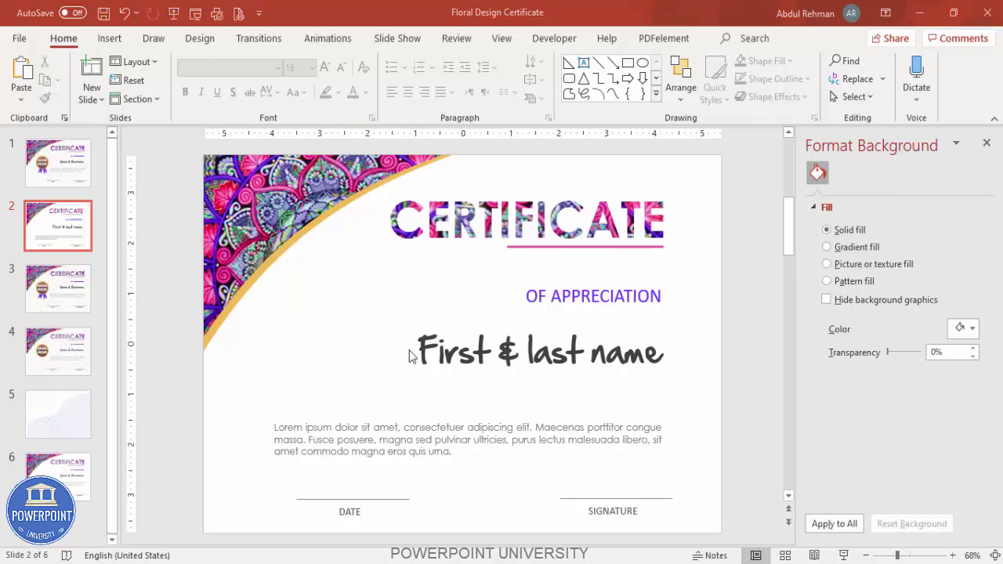
- Draw a circle beside the floral corner with no outline
{"action": "left_click", "coordinate": [109, 40]}
{"action": "left_click", "coordinate": [232, 90]}
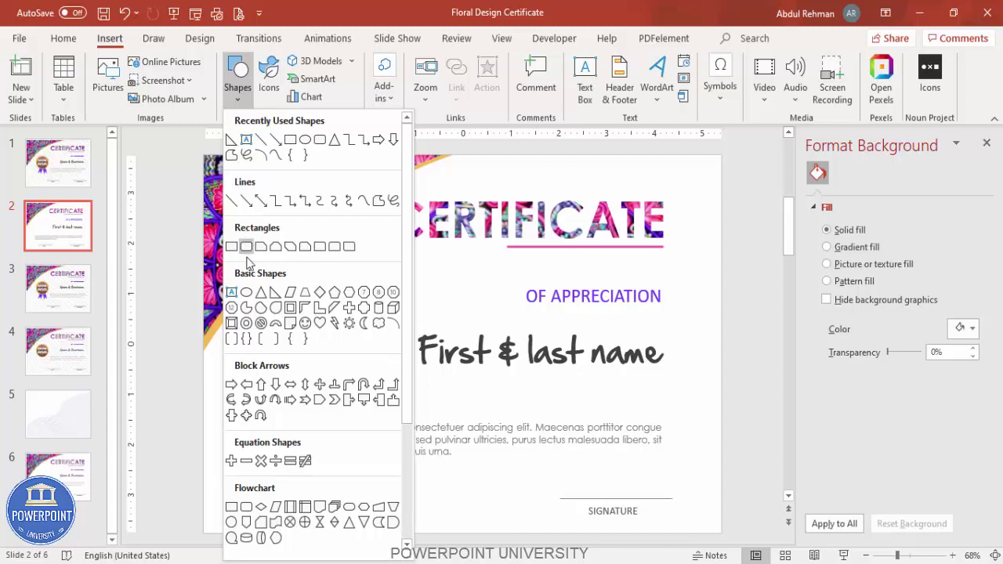
{"action": "left_click", "coordinate": [251, 289]}
{"action": "left_click_drag", "start_coordinate": [291, 272], "coordinate": [377, 366]}
{"action": "left_click_drag", "start_coordinate": [340, 306], "coordinate": [332, 298]}
{"action": "left_click", "coordinate": [416, 78]}
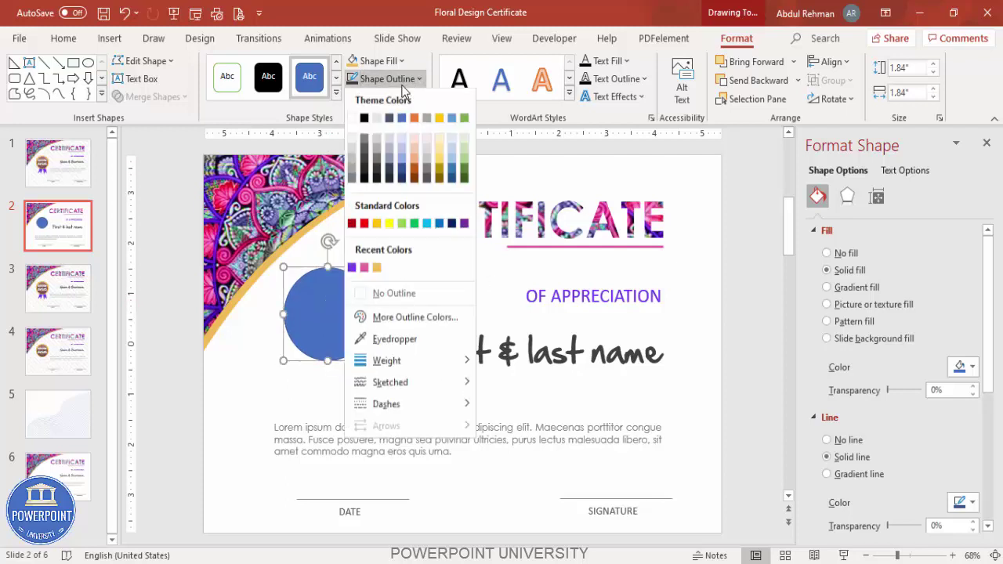
{"action": "left_click", "coordinate": [392, 293]}
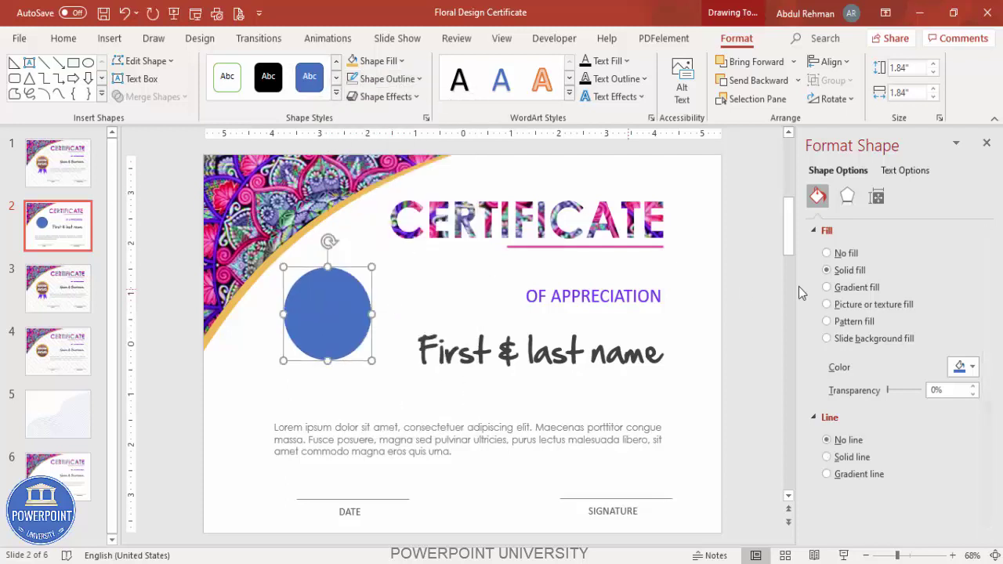
- Fill the circle with the mandala picture, setting all offsets to 0
{"action": "left_click", "coordinate": [865, 310]}
{"action": "scroll", "coordinate": [992, 340], "scroll_direction": "down", "scroll_amount": 3}
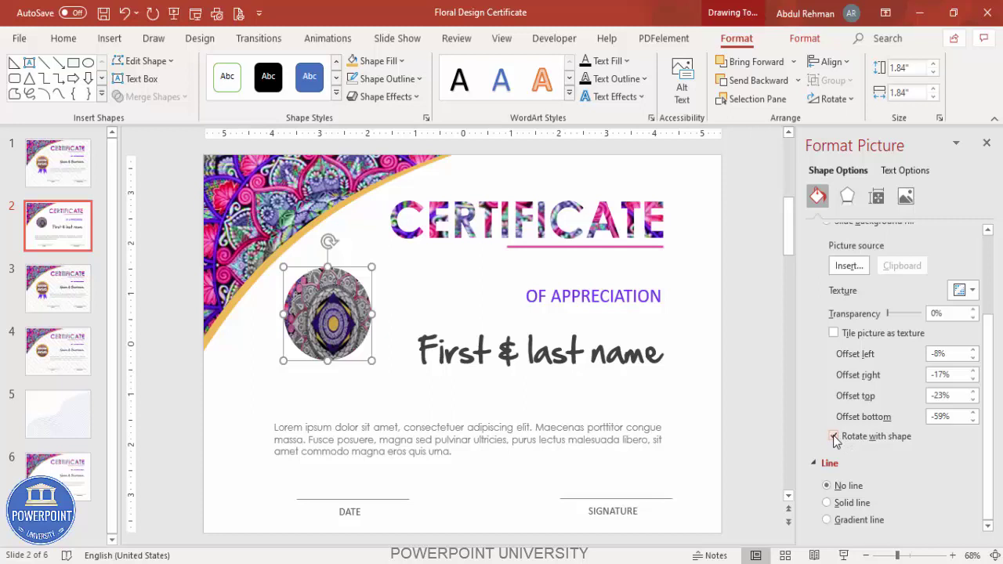
{"action": "left_click_drag", "start_coordinate": [959, 353], "coordinate": [895, 353]}
{"action": "type", "text": "0"}
{"action": "key", "text": "Tab"}
{"action": "type", "text": "0"}
{"action": "type", "text": "0"}
{"action": "key", "text": "Tab"}
{"action": "type", "text": "0"}
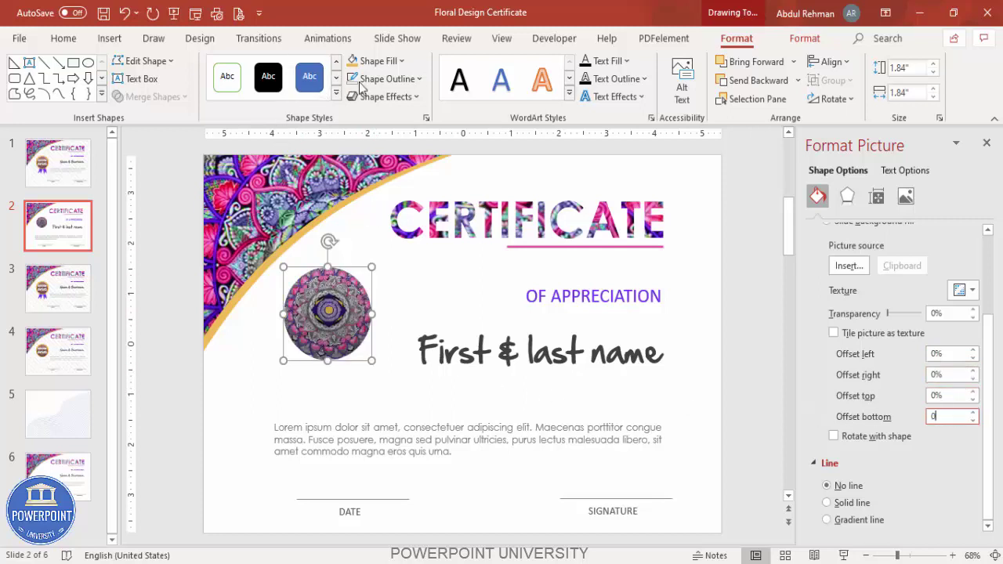
- Boost the mandala picture's colour saturation to 400%
{"action": "left_click", "coordinate": [804, 37]}
{"action": "left_click", "coordinate": [138, 61]}
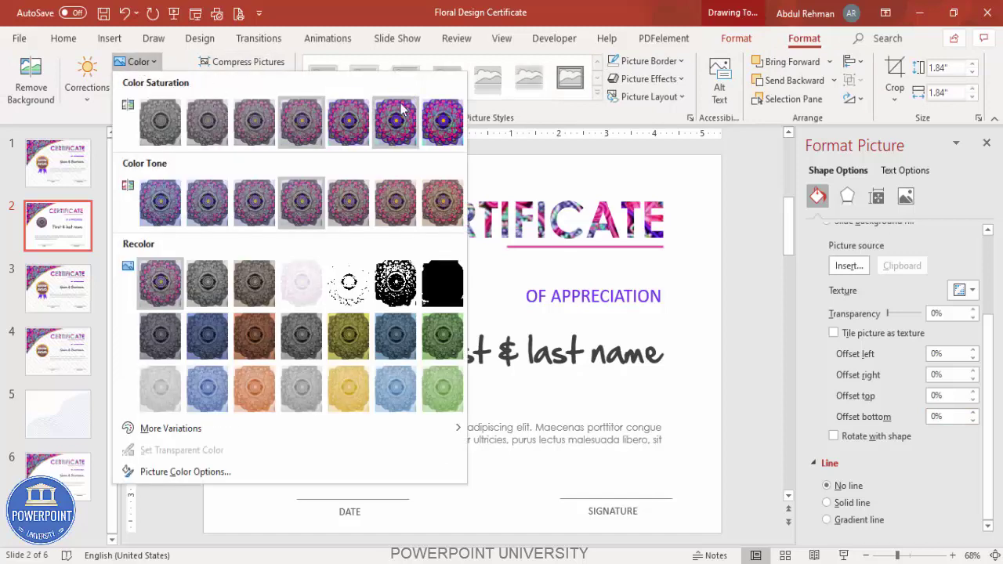
{"action": "left_click", "coordinate": [429, 136]}
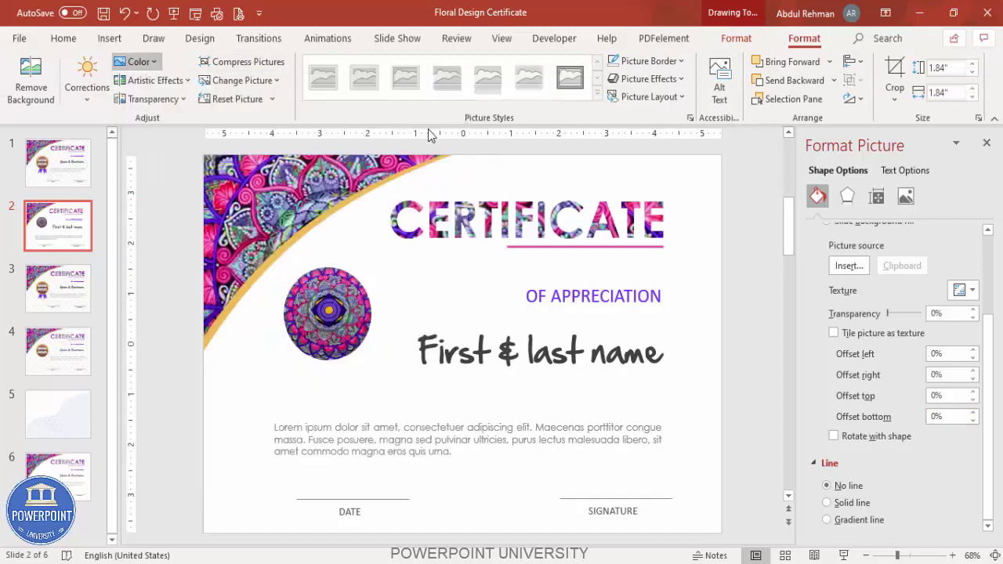
{"action": "left_click", "coordinate": [408, 290]}
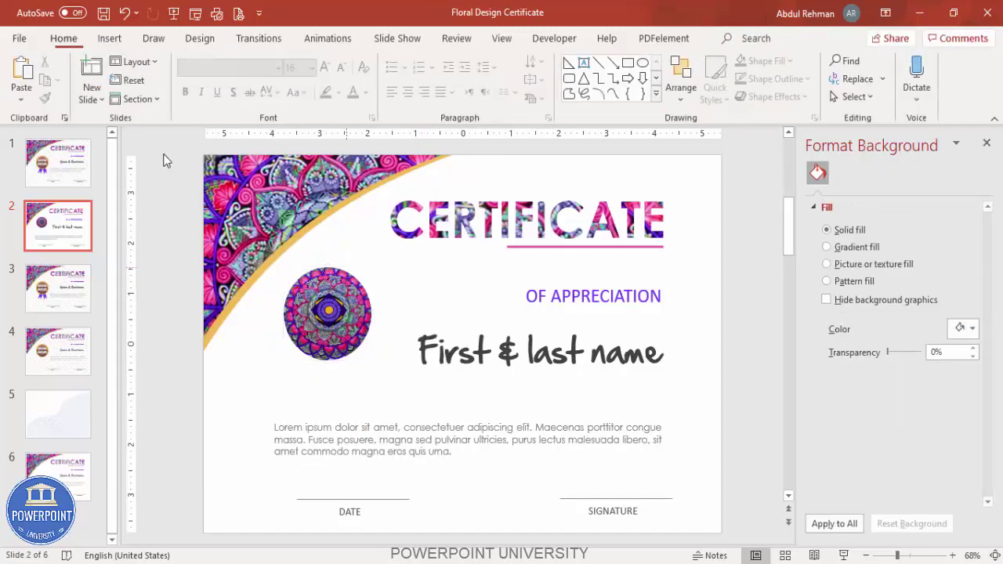
- Add a BEST EMPLOYEE text box next to the mandala
{"action": "left_click", "coordinate": [109, 39]}
{"action": "left_click", "coordinate": [582, 75]}
{"action": "left_click_drag", "start_coordinate": [372, 288], "coordinate": [429, 311]}
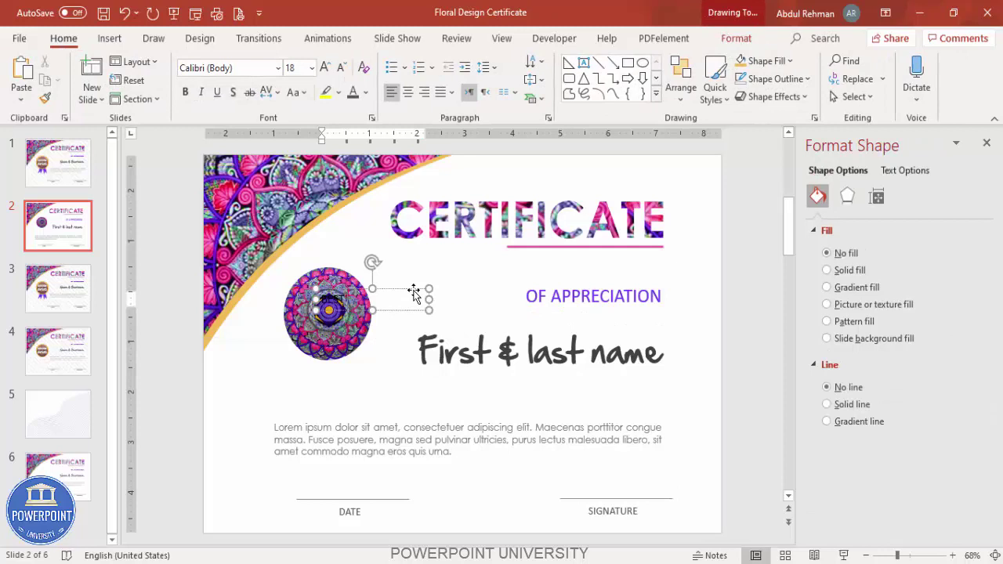
{"action": "type", "text": "BEST EMPLOYEE"}
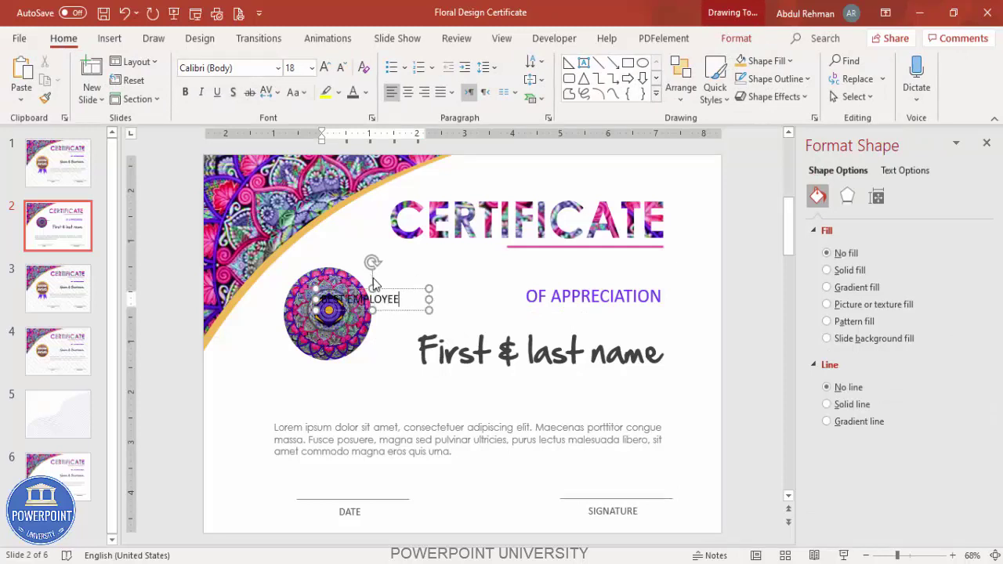
- Make the BEST EMPLOYEE text white, bold, Century Gothic and centred
{"action": "left_click", "coordinate": [384, 290]}
{"action": "left_click", "coordinate": [366, 92]}
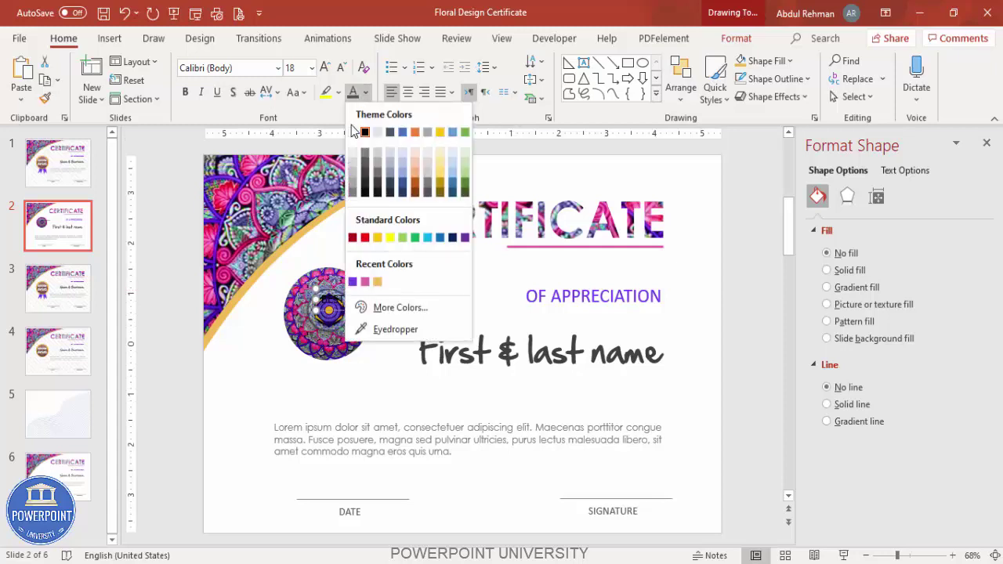
{"action": "left_click", "coordinate": [356, 131]}
{"action": "left_click", "coordinate": [186, 92]}
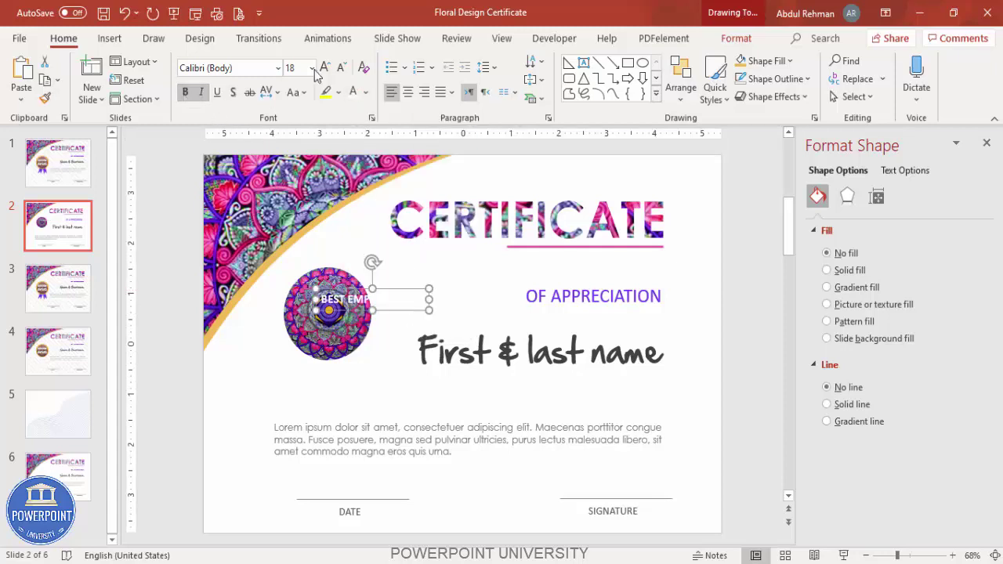
{"action": "left_click", "coordinate": [252, 71]}
{"action": "type", "text": "Century Gothic"}
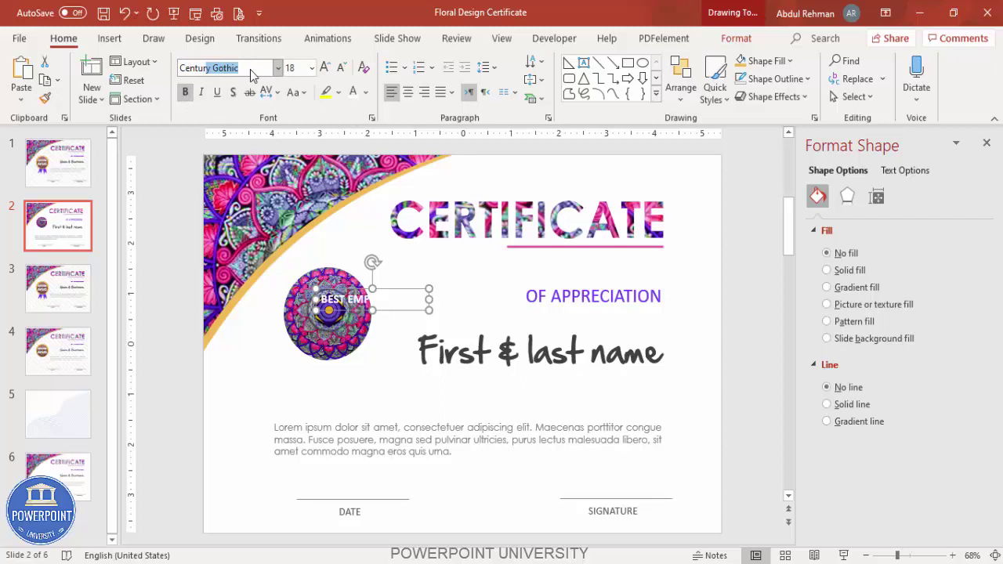
{"action": "key", "text": "Return"}
{"action": "left_click", "coordinate": [324, 67]}
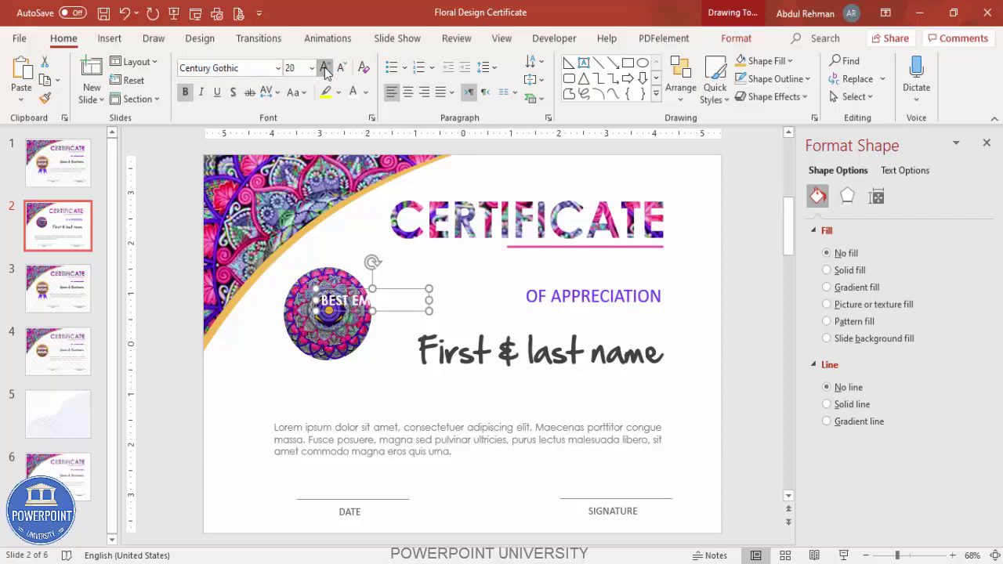
{"action": "left_click", "coordinate": [325, 67]}
{"action": "left_click", "coordinate": [325, 68]}
{"action": "left_click", "coordinate": [324, 68]}
{"action": "key", "text": "Left"}
{"action": "key", "text": "Left"}
{"action": "key", "text": "Left"}
{"action": "key", "text": "Left"}
{"action": "key", "text": "Left"}
{"action": "key", "text": "Left"}
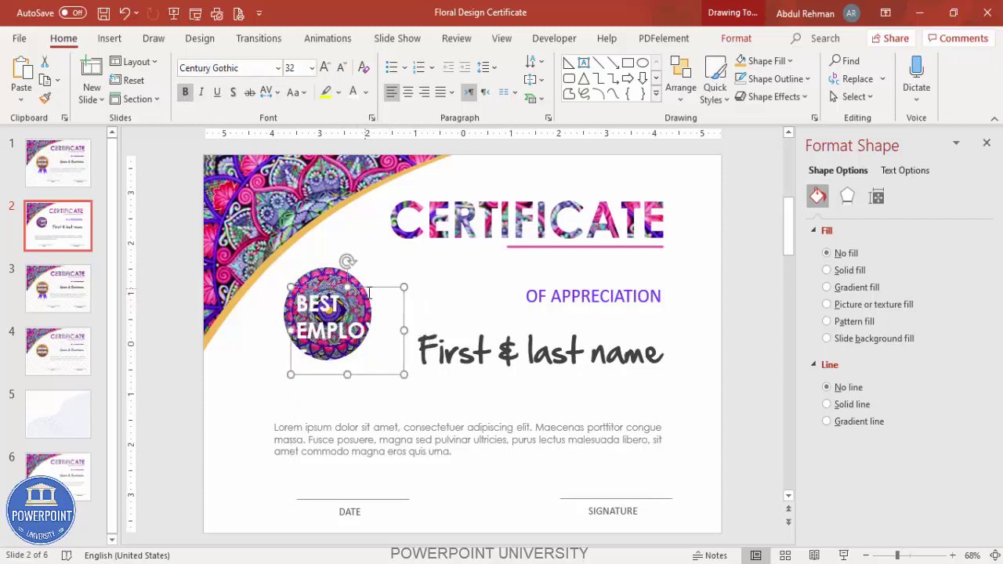
{"action": "left_click", "coordinate": [407, 92]}
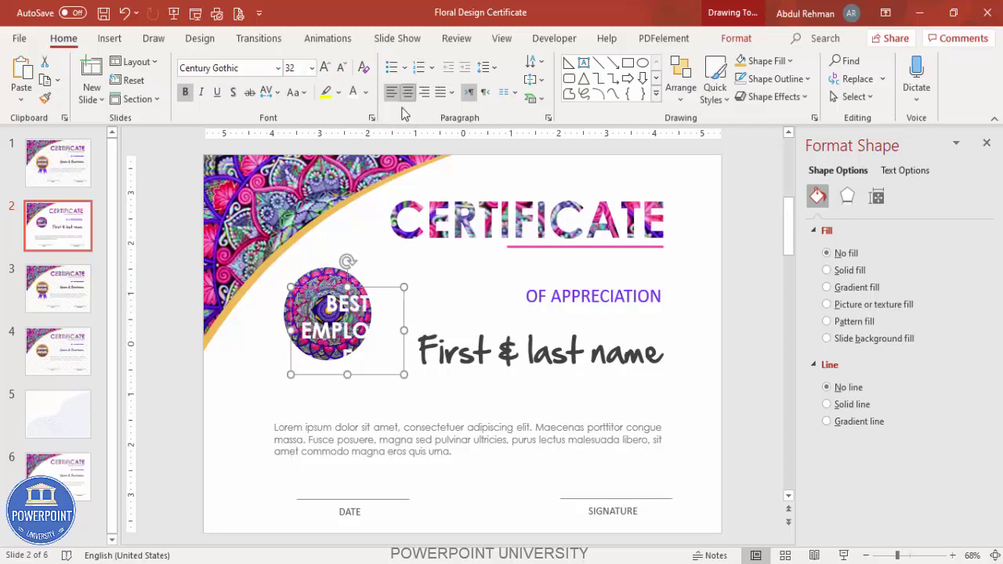
- Position the text over the badge, shrinking it to 24 pt so it fits
{"action": "left_click_drag", "start_coordinate": [377, 285], "coordinate": [364, 273]}
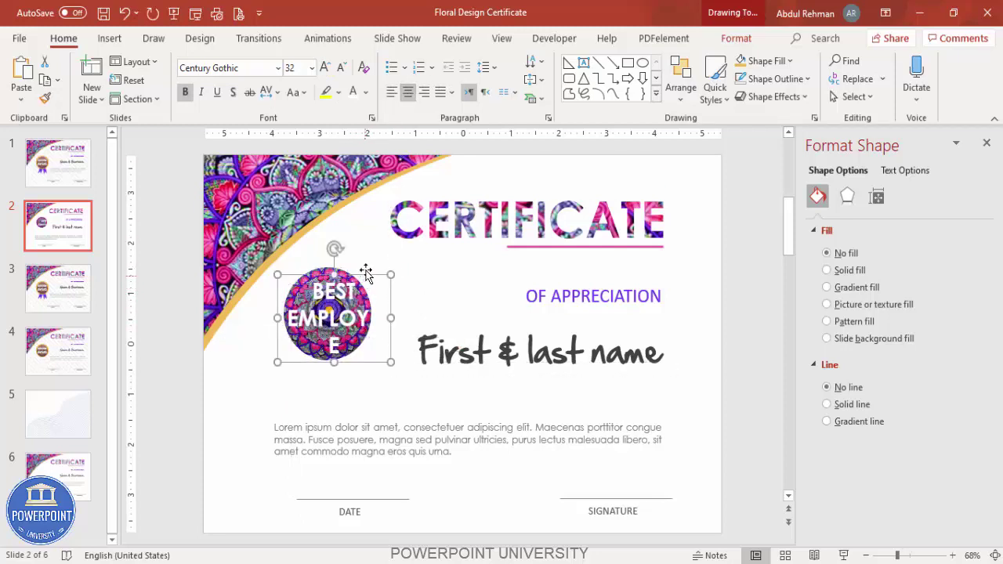
{"action": "left_click", "coordinate": [339, 68]}
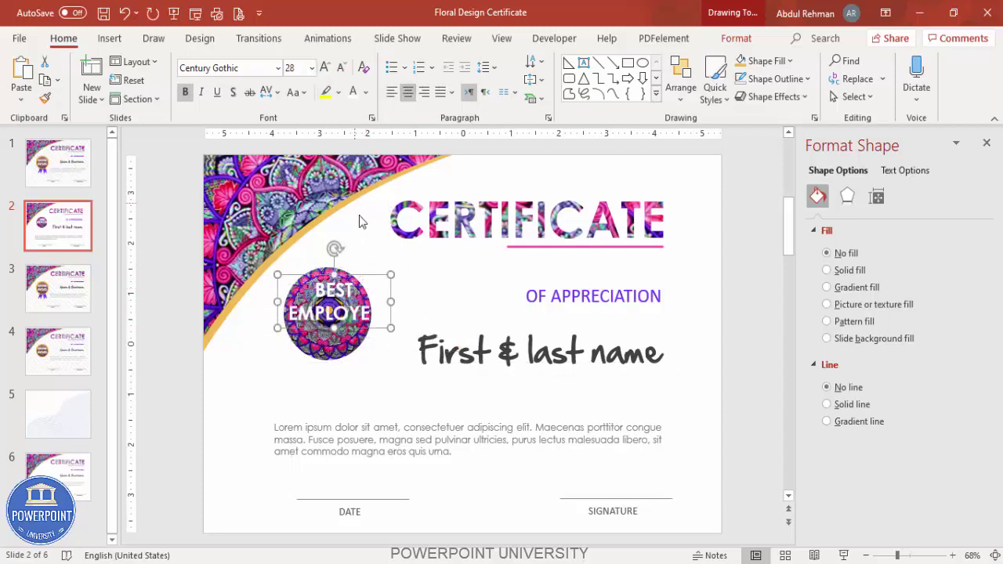
{"action": "left_click_drag", "start_coordinate": [370, 277], "coordinate": [365, 281]}
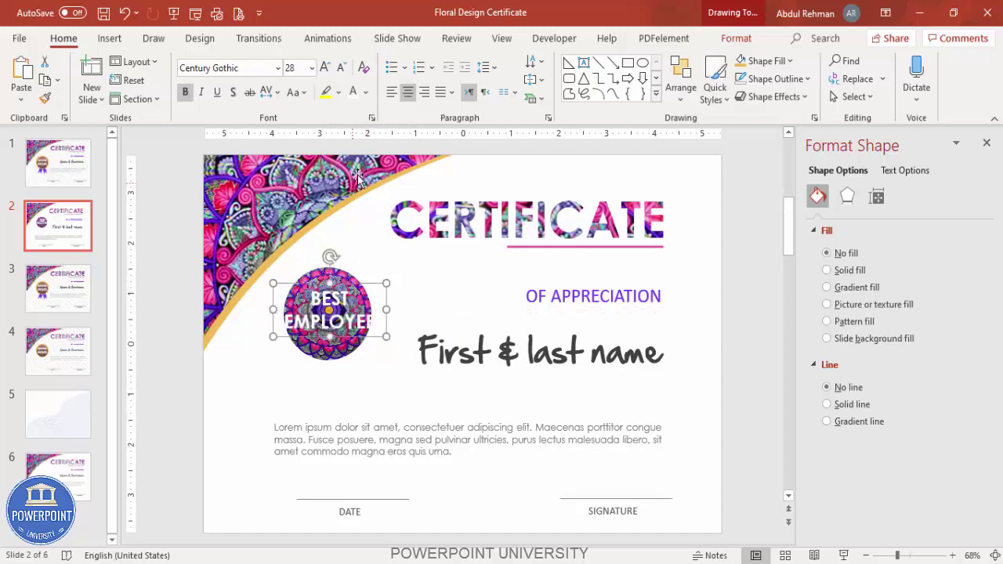
{"action": "left_click", "coordinate": [338, 69]}
{"action": "left_click_drag", "start_coordinate": [366, 285], "coordinate": [364, 289]}
{"action": "left_click", "coordinate": [240, 365]}
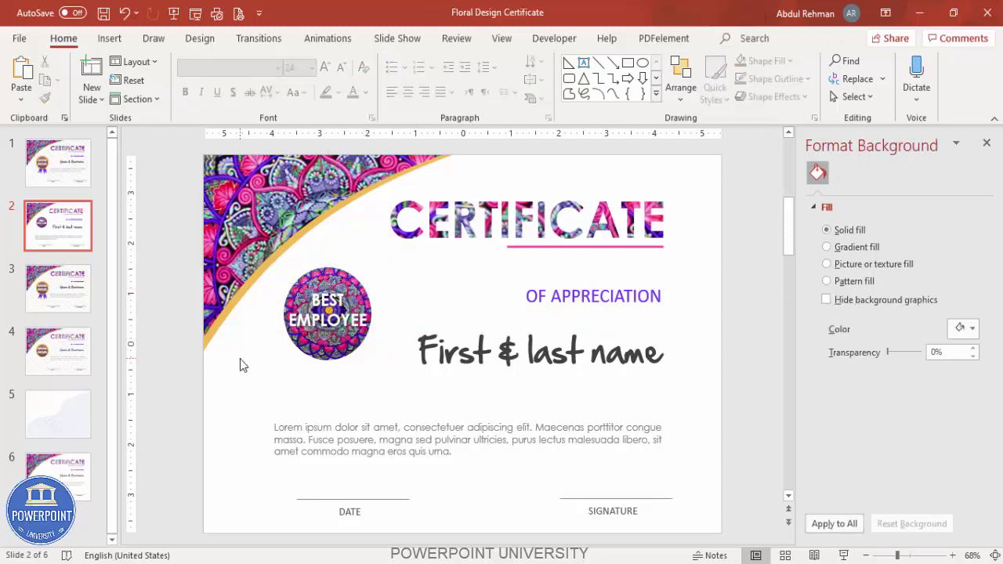
{"action": "left_click", "coordinate": [325, 273]}
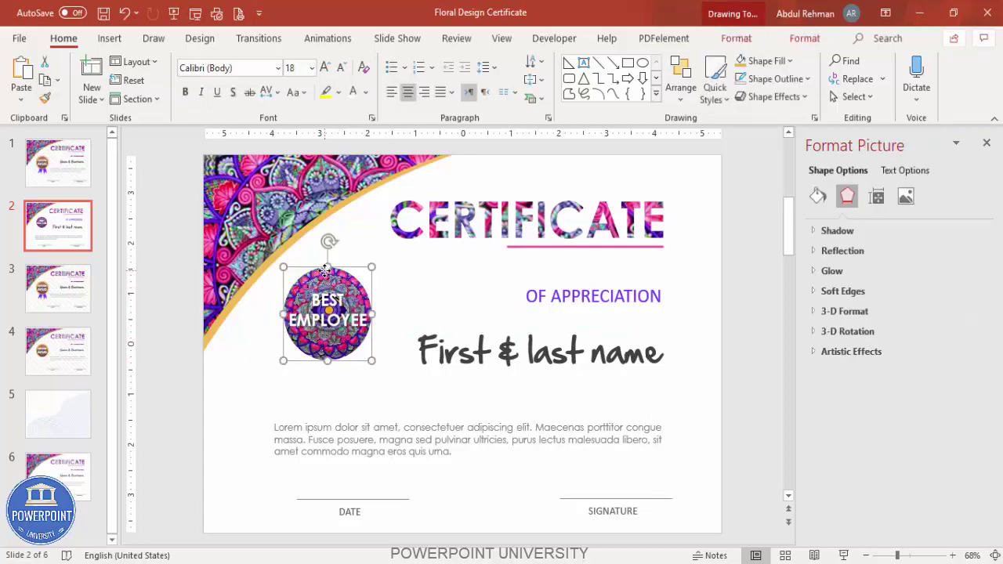
- Outline the BEST EMPLOYEE mandala badge in gold at 6 pt weight
{"action": "left_click", "coordinate": [730, 40]}
{"action": "left_click", "coordinate": [388, 79]}
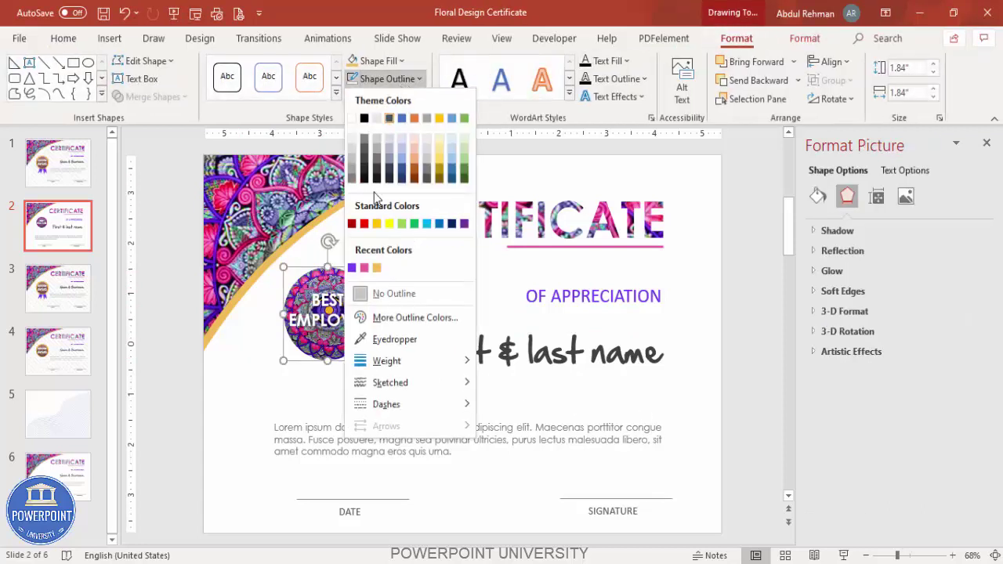
{"action": "left_click", "coordinate": [377, 268]}
{"action": "left_click", "coordinate": [415, 79]}
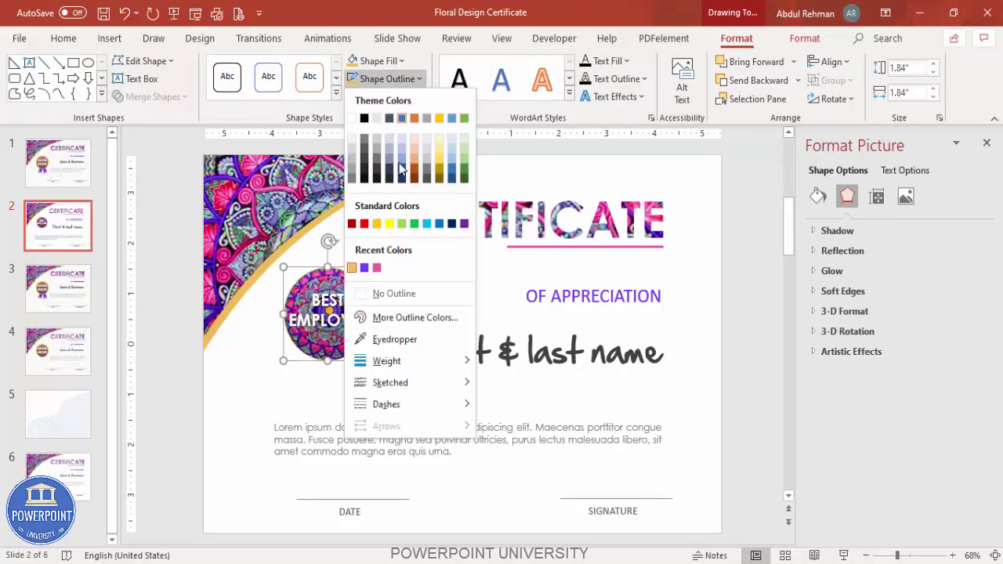
{"action": "mouse_move", "coordinate": [386, 361]}
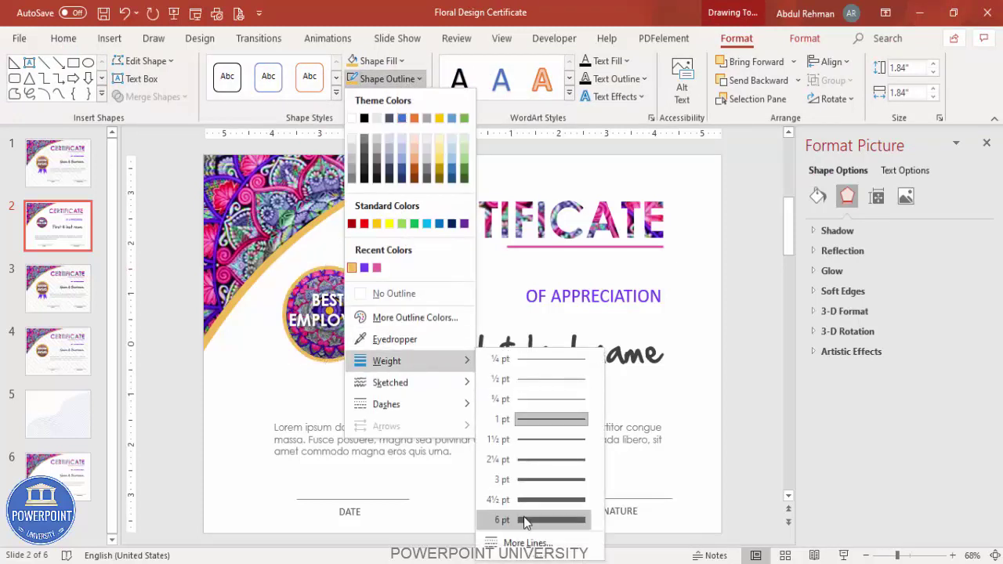
{"action": "left_click", "coordinate": [524, 519]}
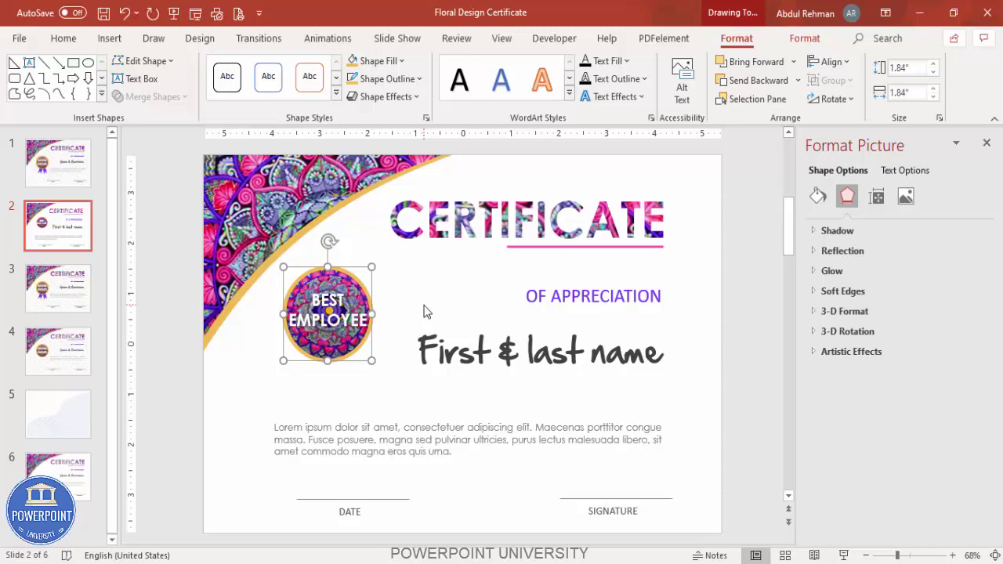
{"action": "left_click", "coordinate": [307, 392]}
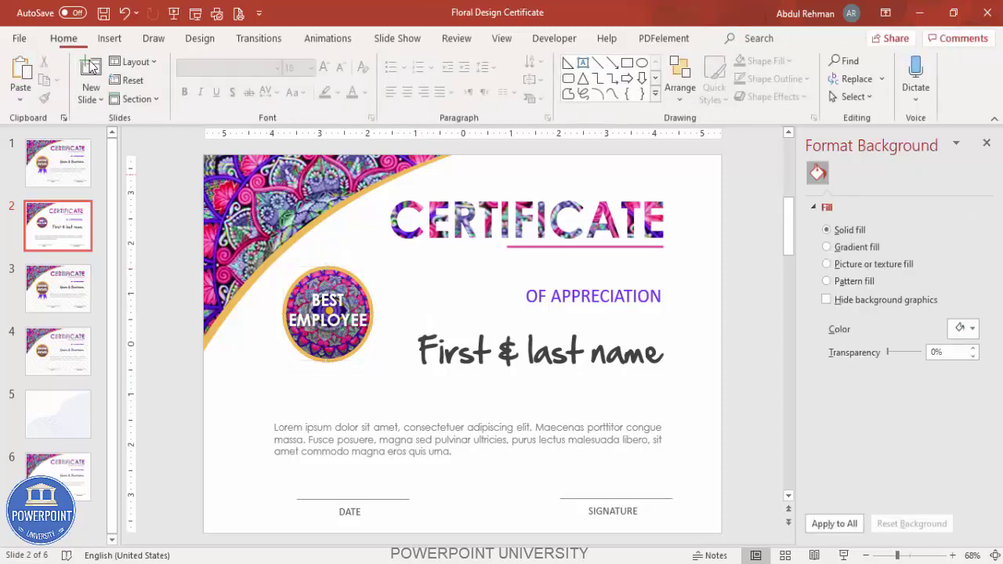
{"action": "left_click", "coordinate": [110, 38]}
{"action": "left_click", "coordinate": [236, 102]}
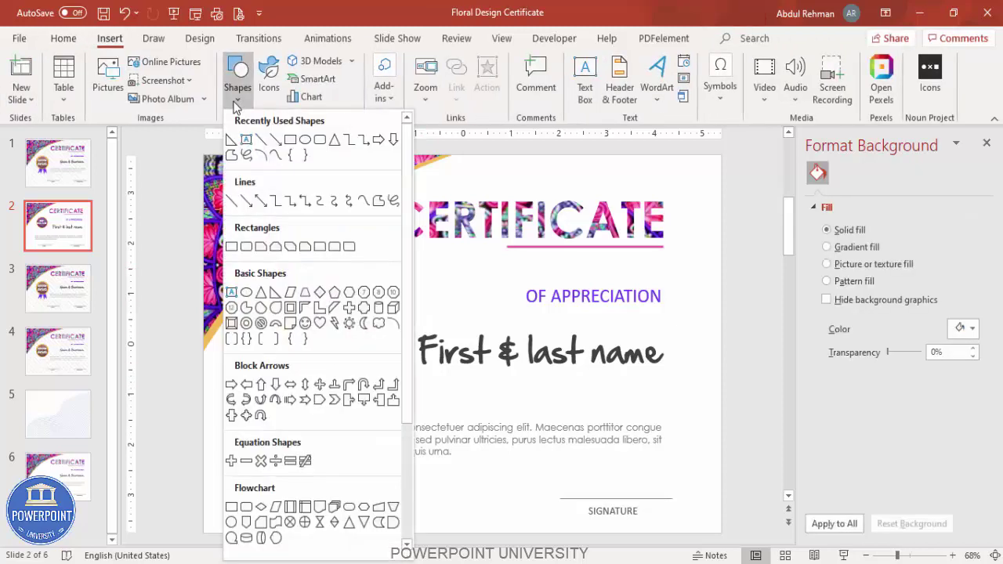
- Draw a purple chevron with no outline below the badge and slant it like a ribbon tail
{"action": "left_click", "coordinate": [334, 401]}
{"action": "left_click_drag", "start_coordinate": [279, 356], "coordinate": [364, 388]}
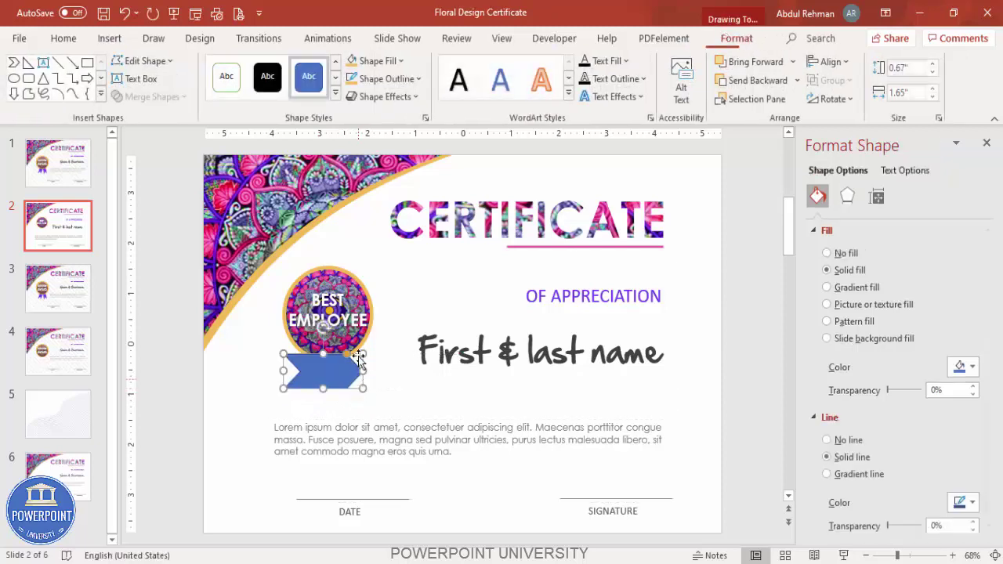
{"action": "left_click", "coordinate": [388, 63]}
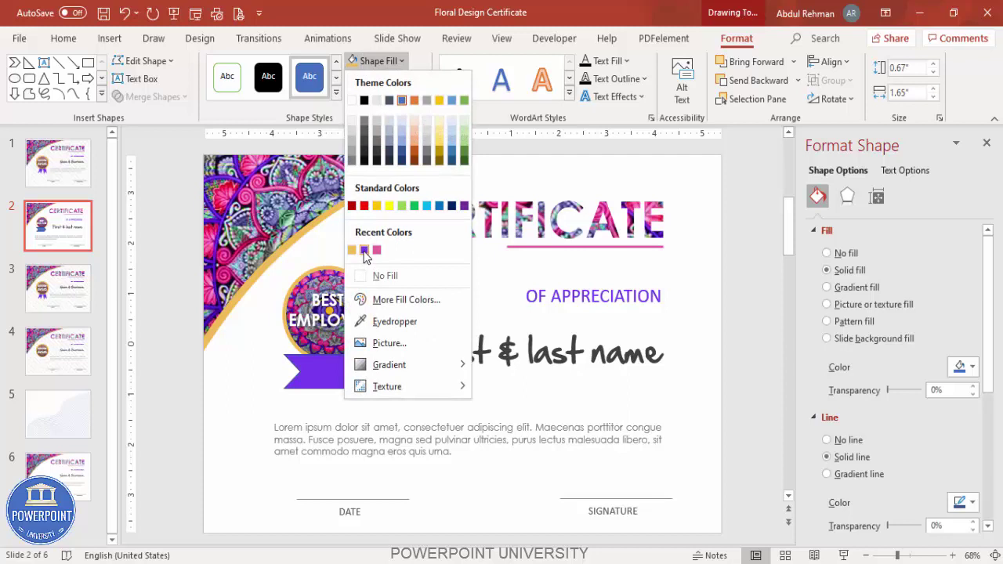
{"action": "left_click", "coordinate": [365, 250]}
{"action": "left_click", "coordinate": [392, 80]}
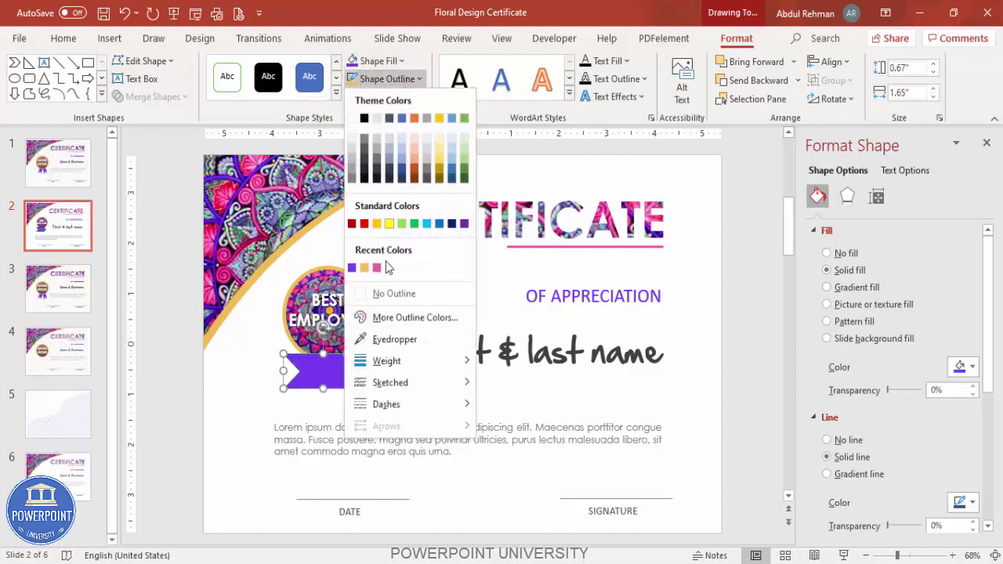
{"action": "left_click", "coordinate": [392, 294]}
{"action": "left_click_drag", "start_coordinate": [323, 327], "coordinate": [342, 374]}
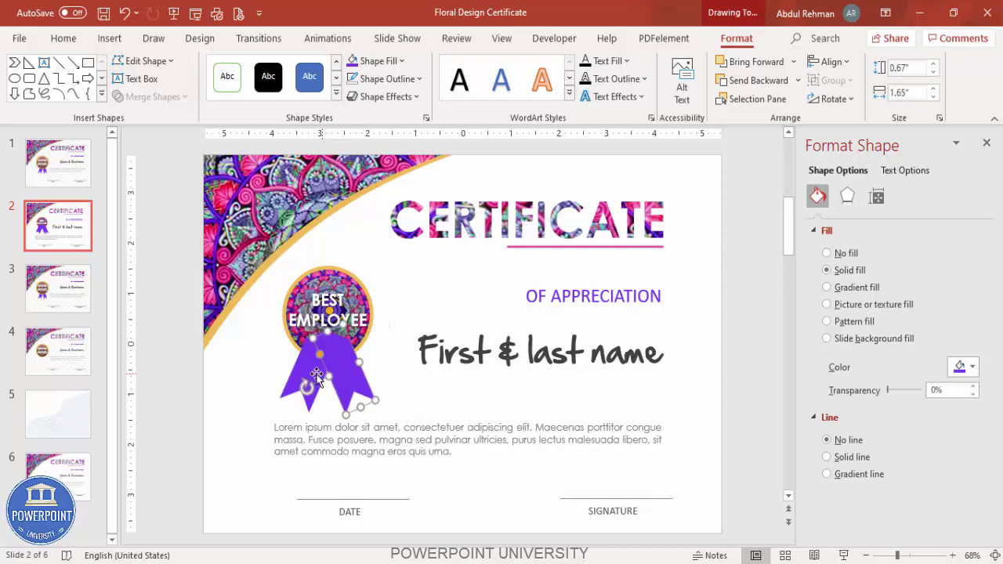
- Send both ribbon tails behind the BEST EMPLOYEE badge
{"action": "left_click", "coordinate": [305, 369], "text": "shift"}
{"action": "left_click", "coordinate": [798, 80]}
{"action": "left_click", "coordinate": [758, 123]}
{"action": "left_click", "coordinate": [678, 284]}
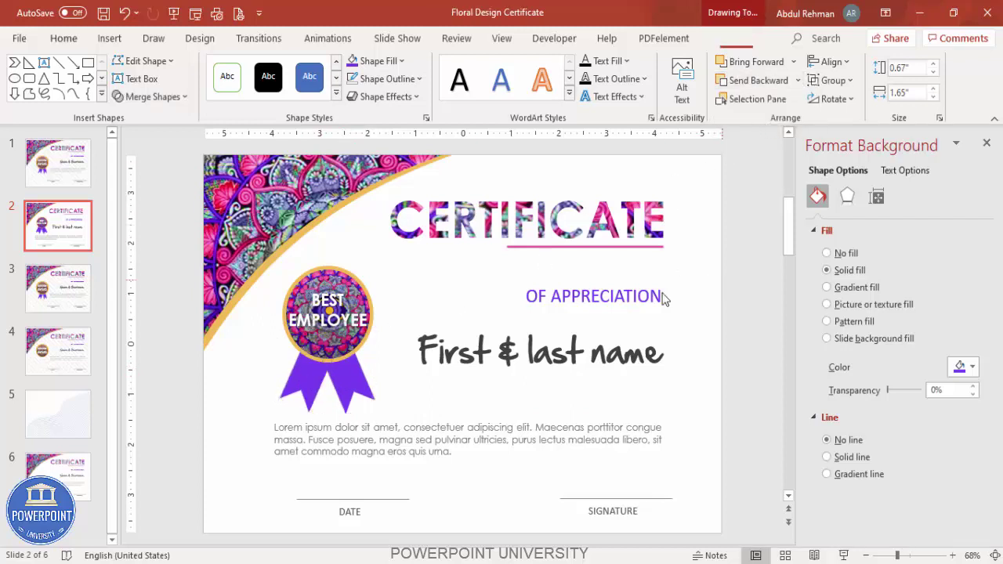
- Apply the Offset: Bottom shadow preset to the gold-ringed badge circle
{"action": "left_click", "coordinate": [328, 274]}
{"action": "left_click", "coordinate": [837, 230]}
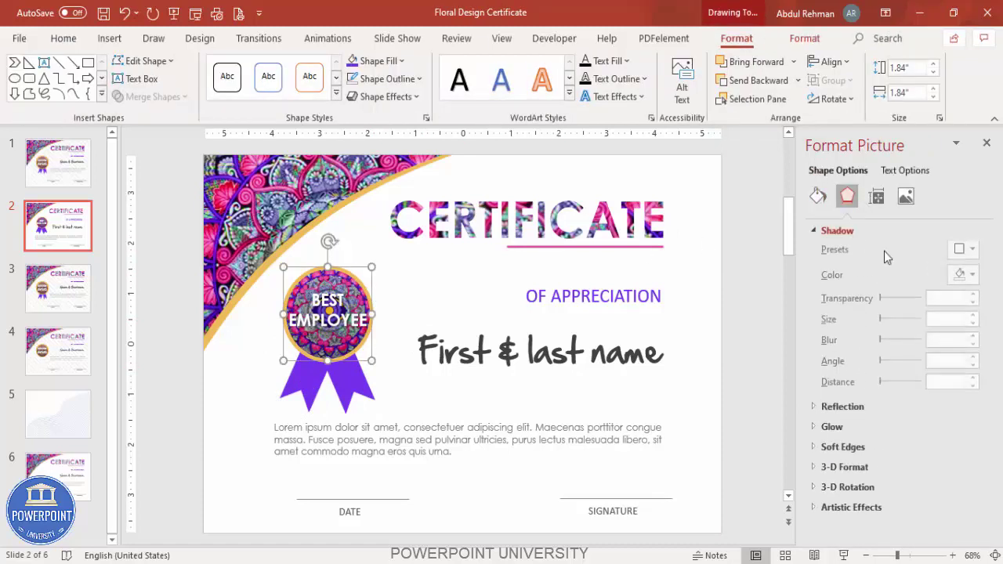
{"action": "left_click", "coordinate": [971, 252]}
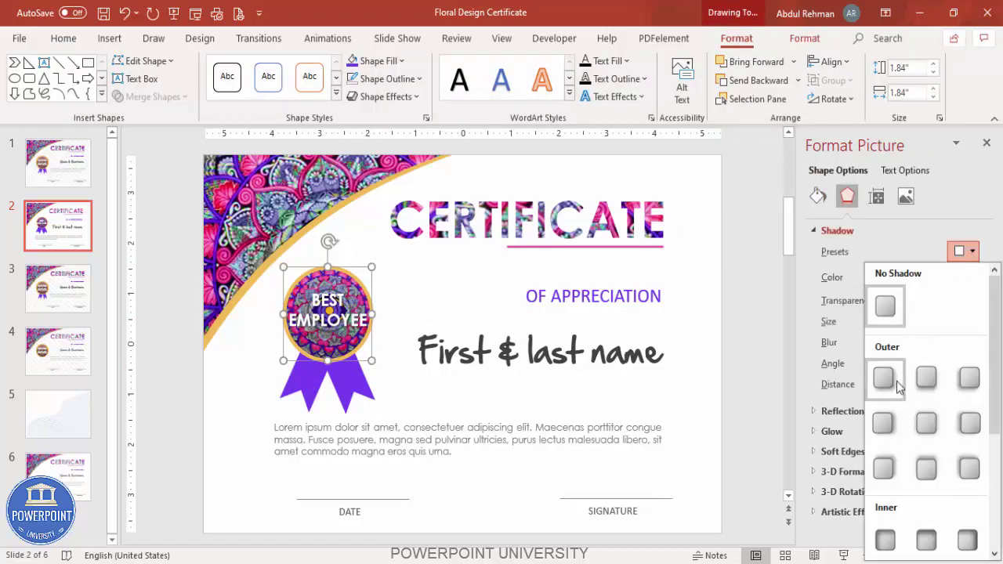
{"action": "left_click", "coordinate": [926, 382]}
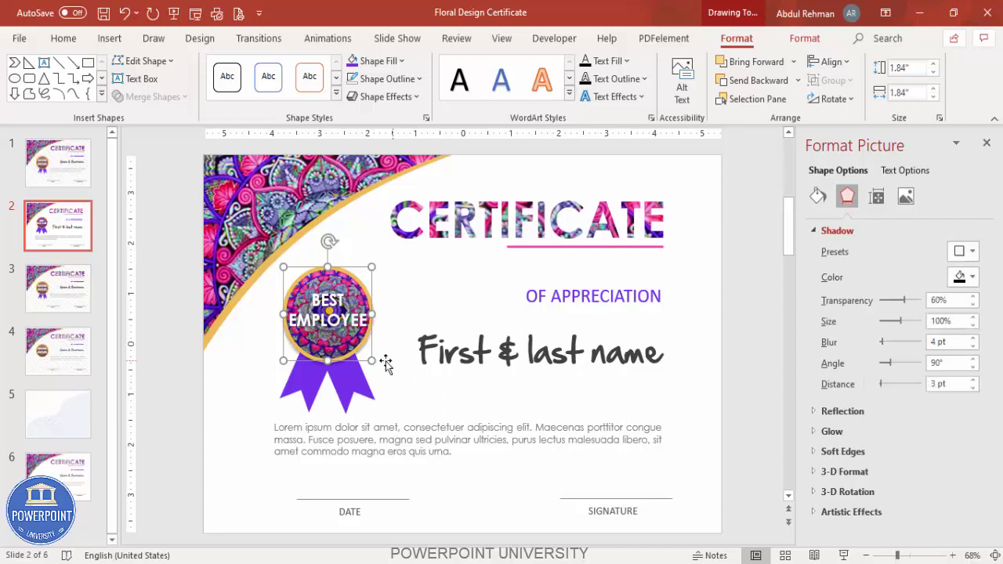
{"action": "left_click", "coordinate": [173, 378]}
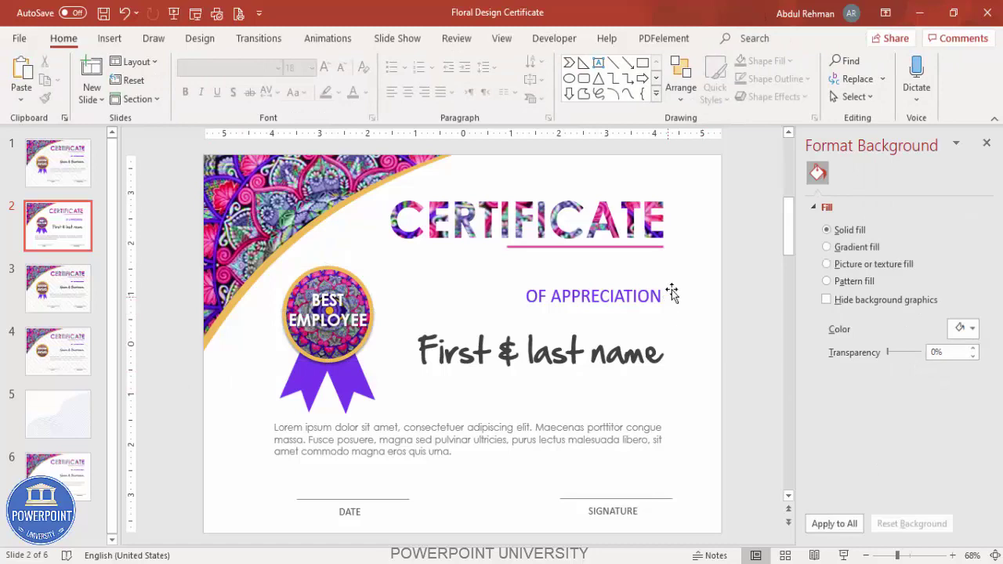
- Draw a slide-sized rectangle with no outline
{"action": "left_click", "coordinate": [110, 38]}
{"action": "left_click", "coordinate": [239, 101]}
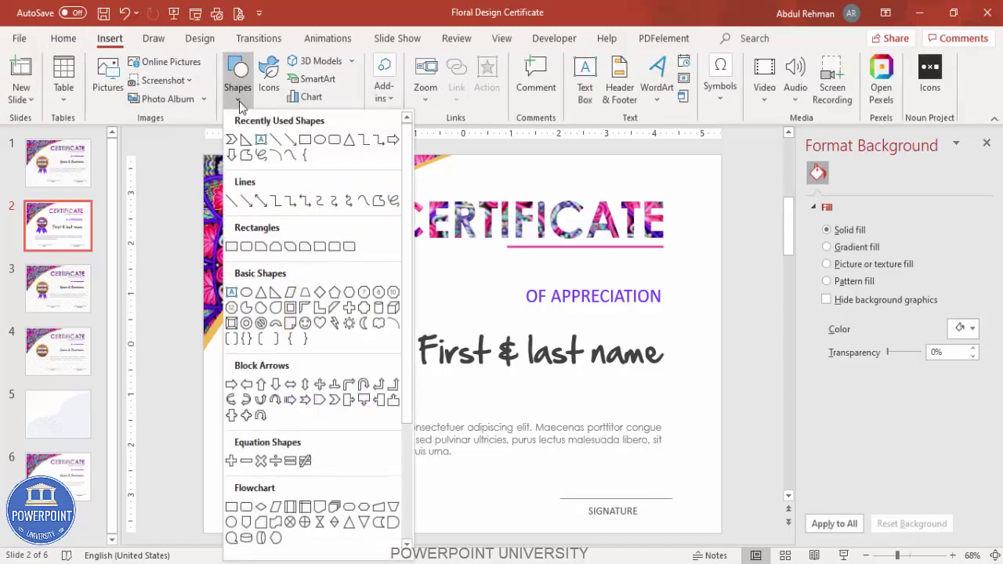
{"action": "left_click", "coordinate": [232, 247]}
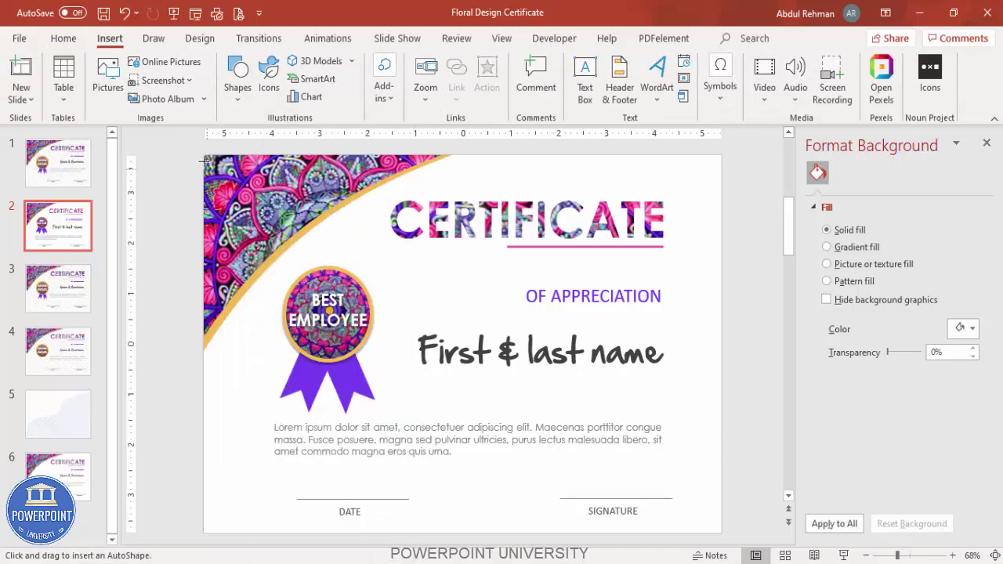
{"action": "left_click_drag", "start_coordinate": [203, 155], "coordinate": [722, 533]}
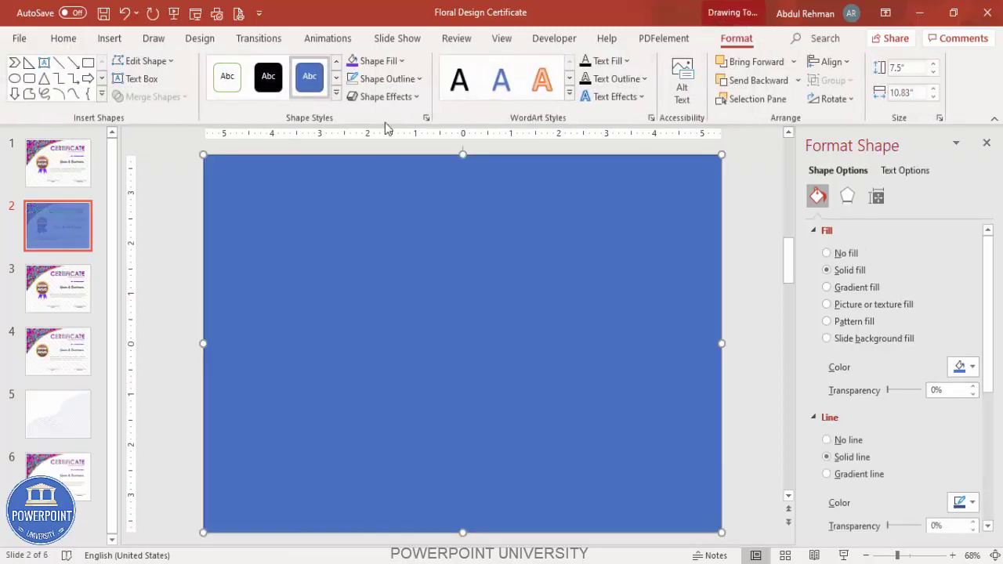
{"action": "left_click", "coordinate": [399, 87]}
{"action": "left_click", "coordinate": [403, 292]}
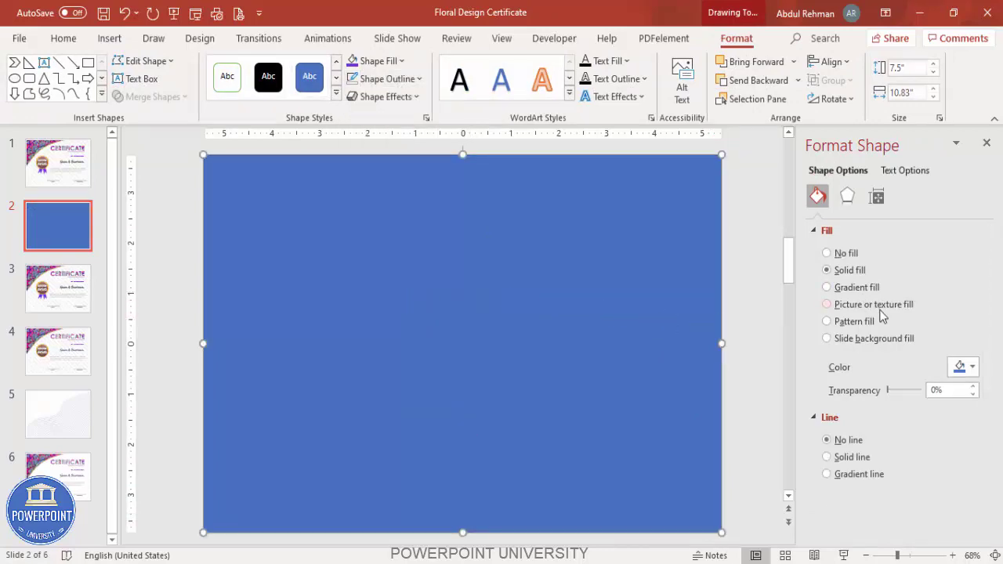
- Give the rectangle a Wide downward diagonal pattern fill with grey stripes
{"action": "left_click", "coordinate": [855, 323]}
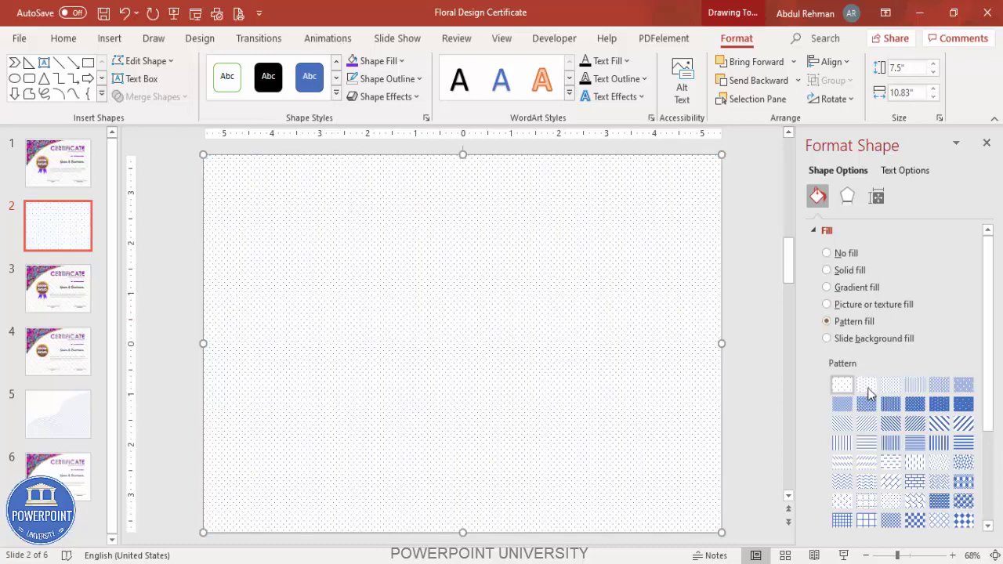
{"action": "left_click", "coordinate": [940, 424]}
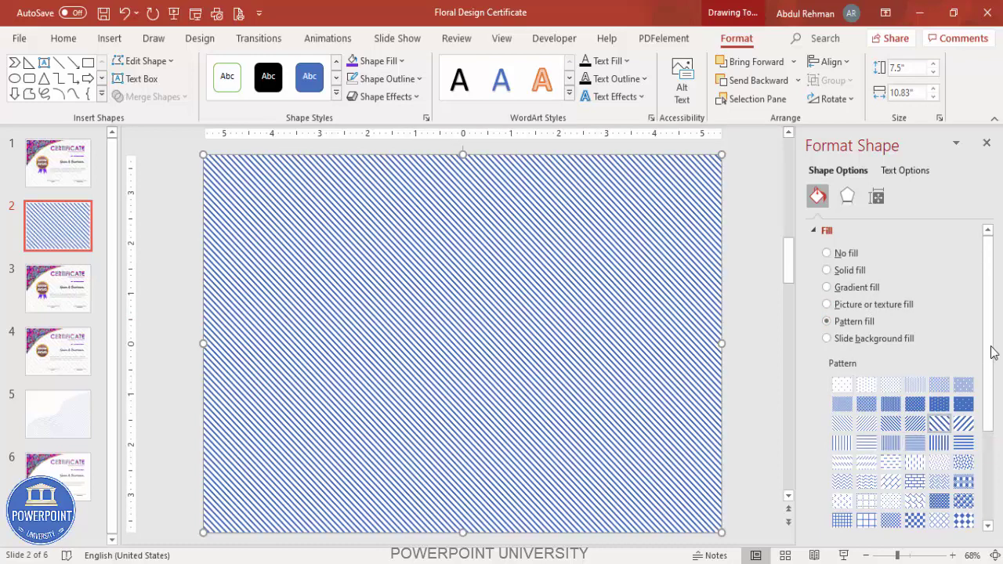
{"action": "left_click_drag", "start_coordinate": [991, 352], "coordinate": [989, 440]}
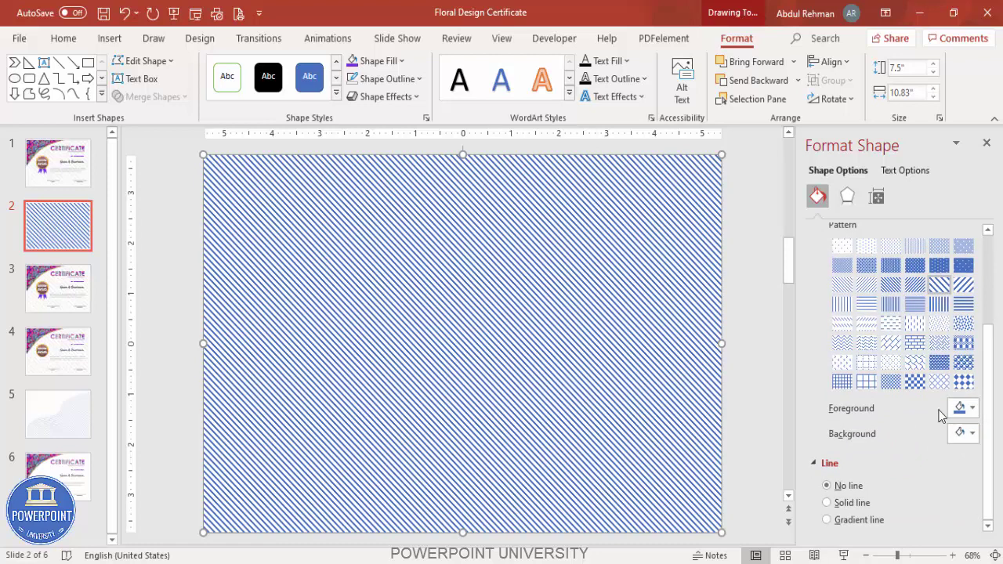
{"action": "left_click", "coordinate": [964, 409]}
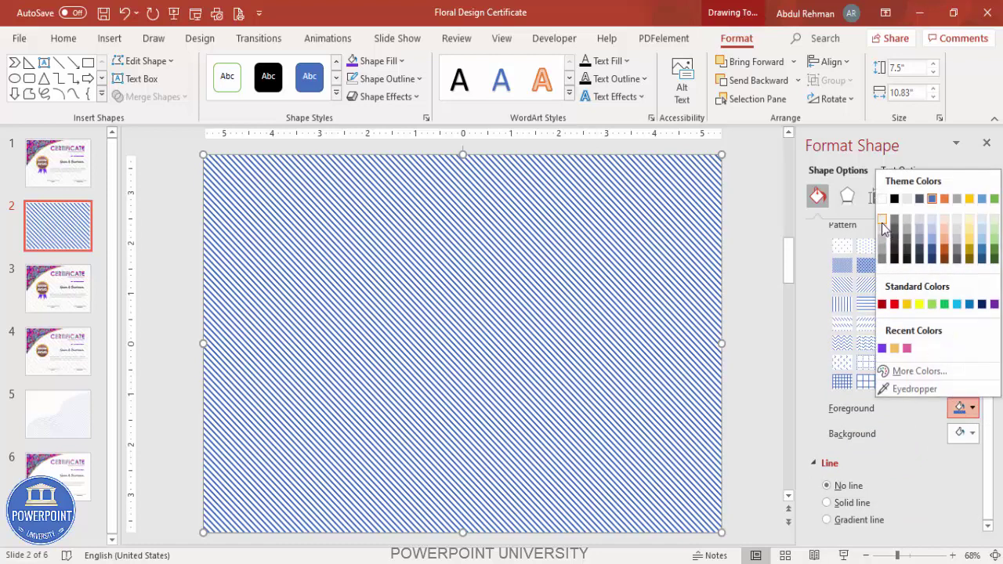
{"action": "left_click", "coordinate": [882, 221]}
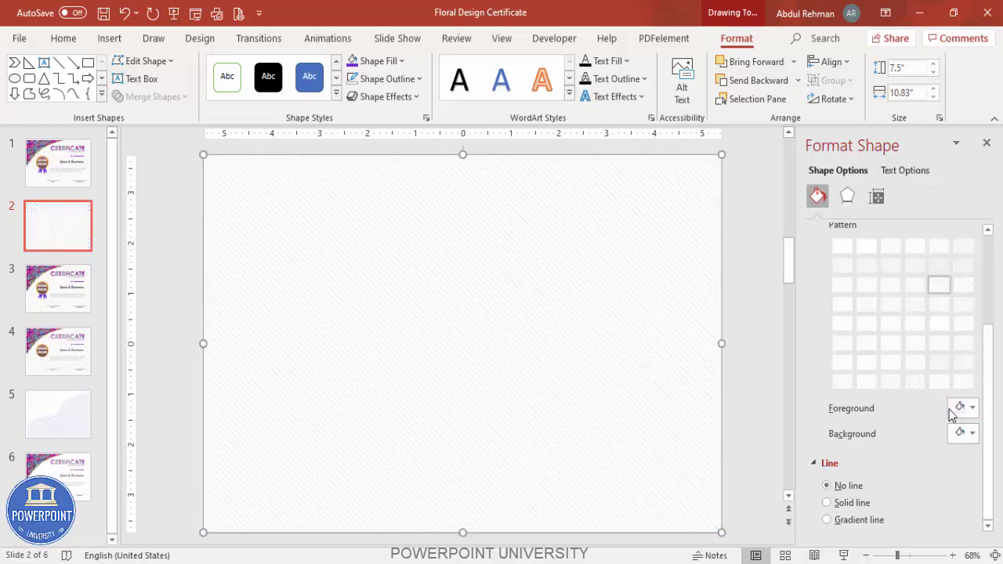
{"action": "left_click", "coordinate": [955, 410]}
{"action": "left_click", "coordinate": [881, 237]}
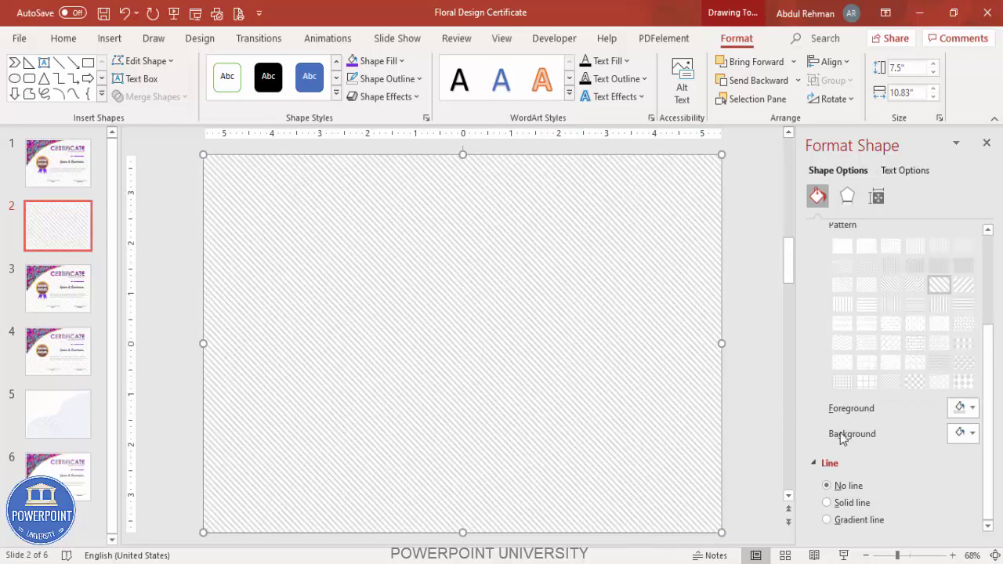
{"action": "left_click", "coordinate": [967, 436]}
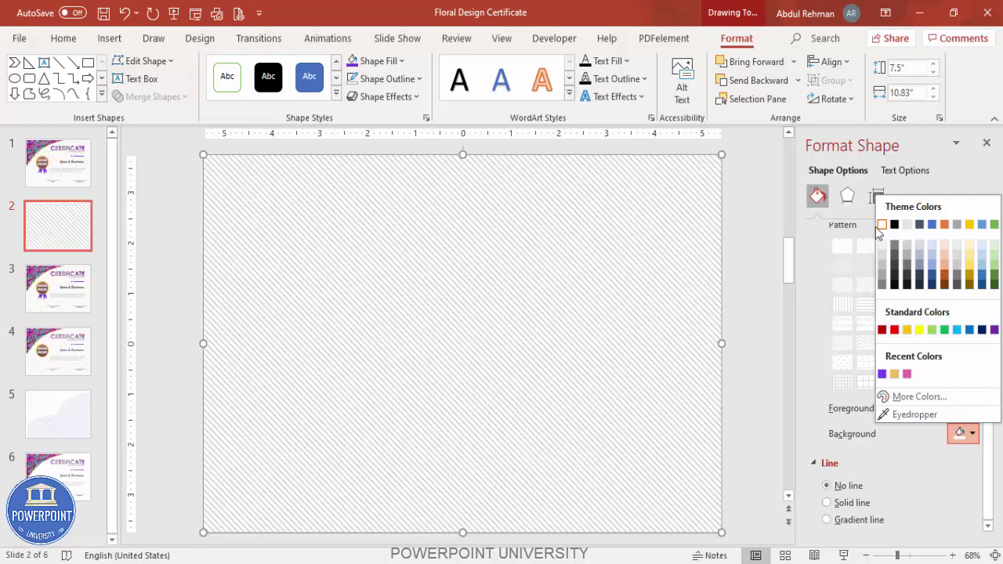
- Send the striped rectangle to the back, behind the certificate design
{"action": "left_click", "coordinate": [798, 80]}
{"action": "left_click", "coordinate": [755, 123]}
{"action": "left_click", "coordinate": [748, 221]}
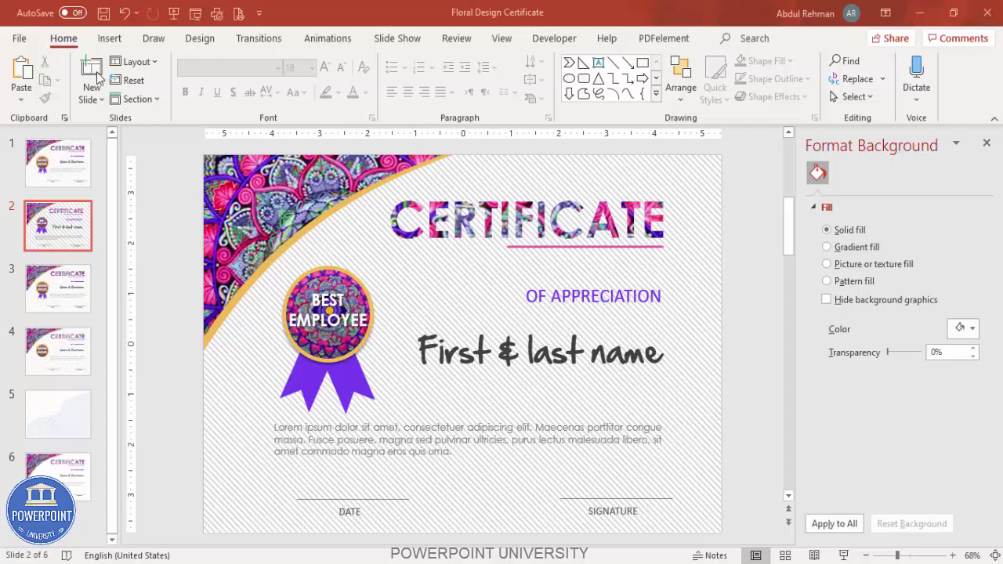
- In Save As for the Floral Design Certificate, pick PDF (*.pdf) as the file type
{"action": "left_click", "coordinate": [18, 41]}
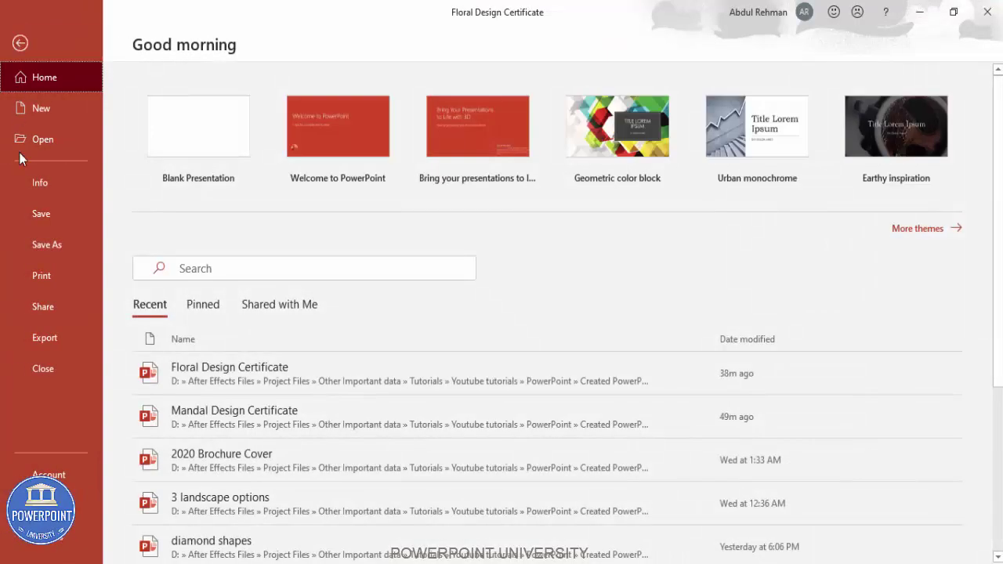
{"action": "left_click", "coordinate": [47, 246]}
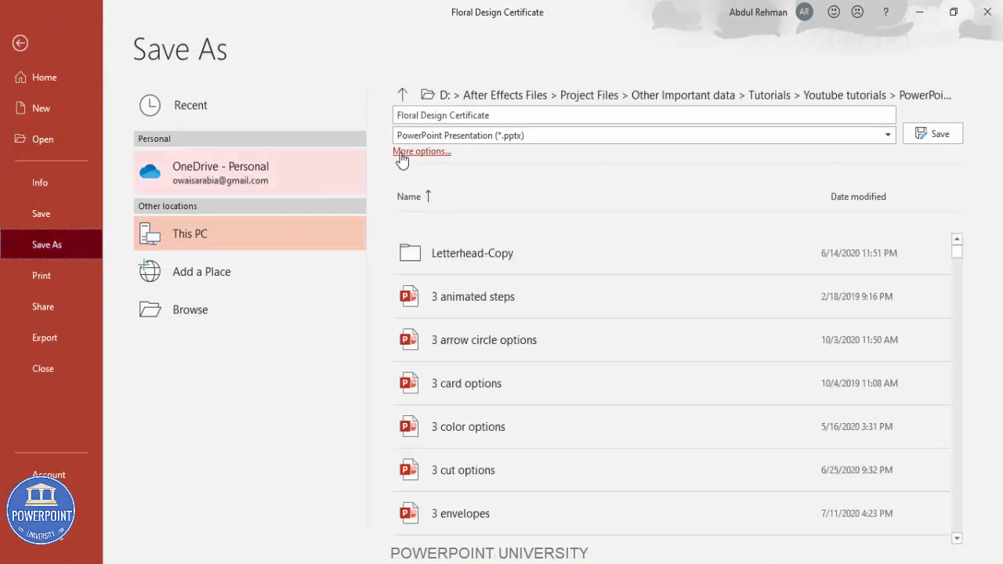
{"action": "left_click", "coordinate": [598, 135]}
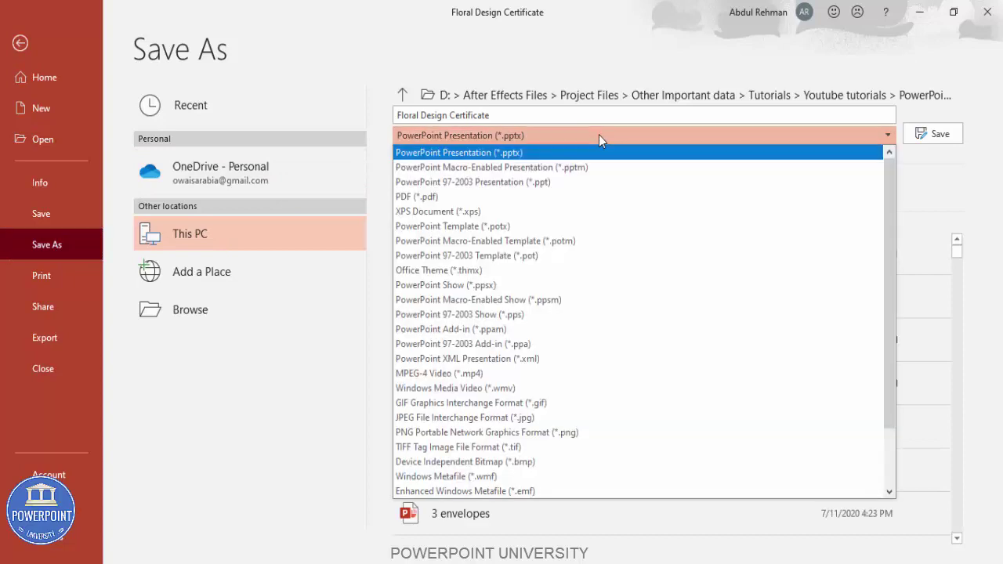
{"action": "left_click", "coordinate": [436, 201]}
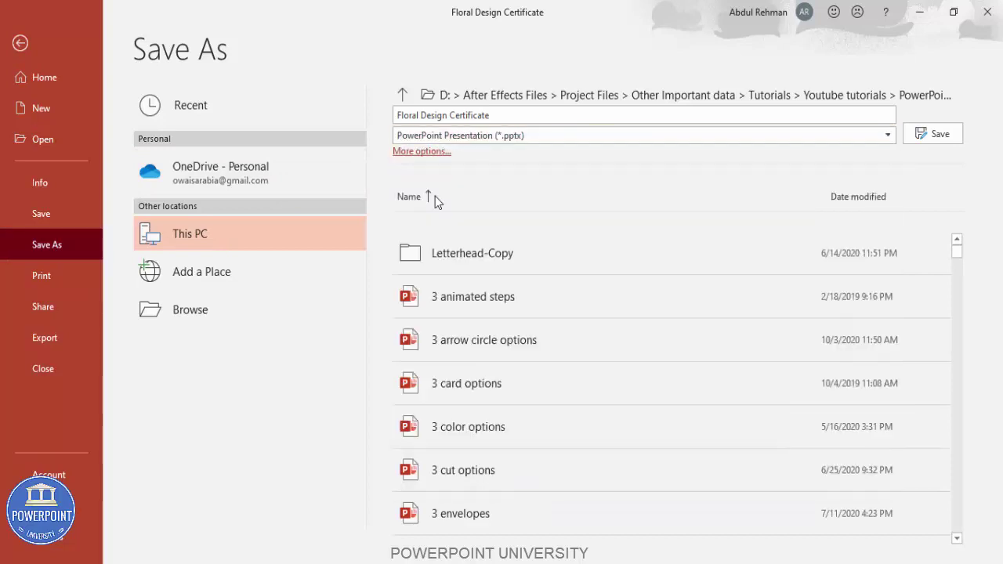